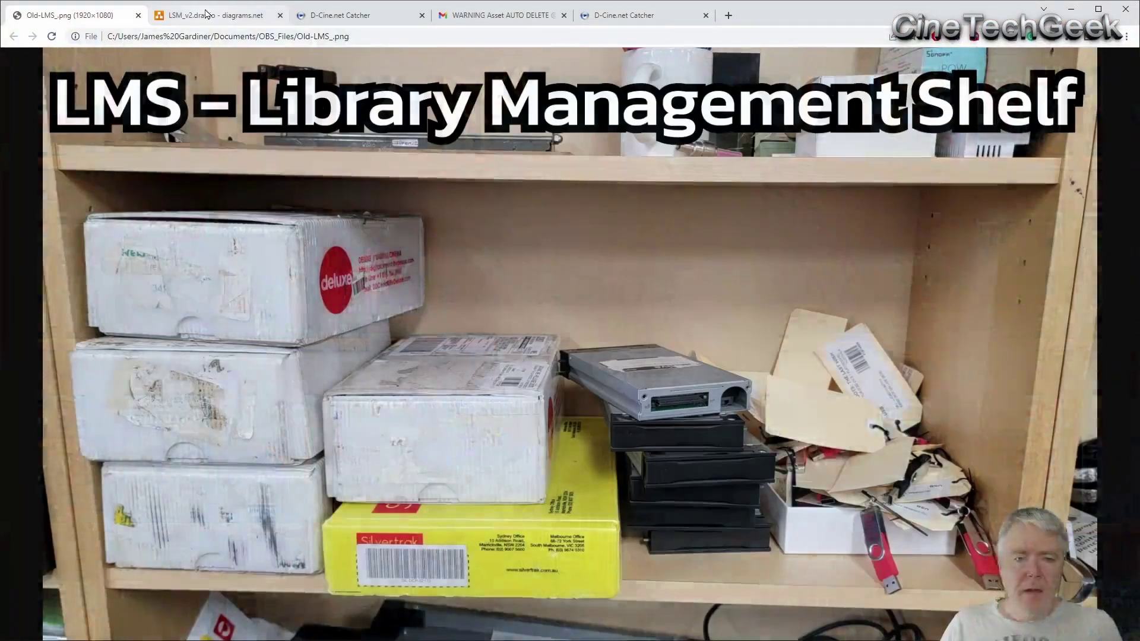
Step: View the LSM_v2 cinema network diagram, and open the Media Assets list in D-Cine.net Catcher
{"action": "left_click", "coordinate": [206, 14]}
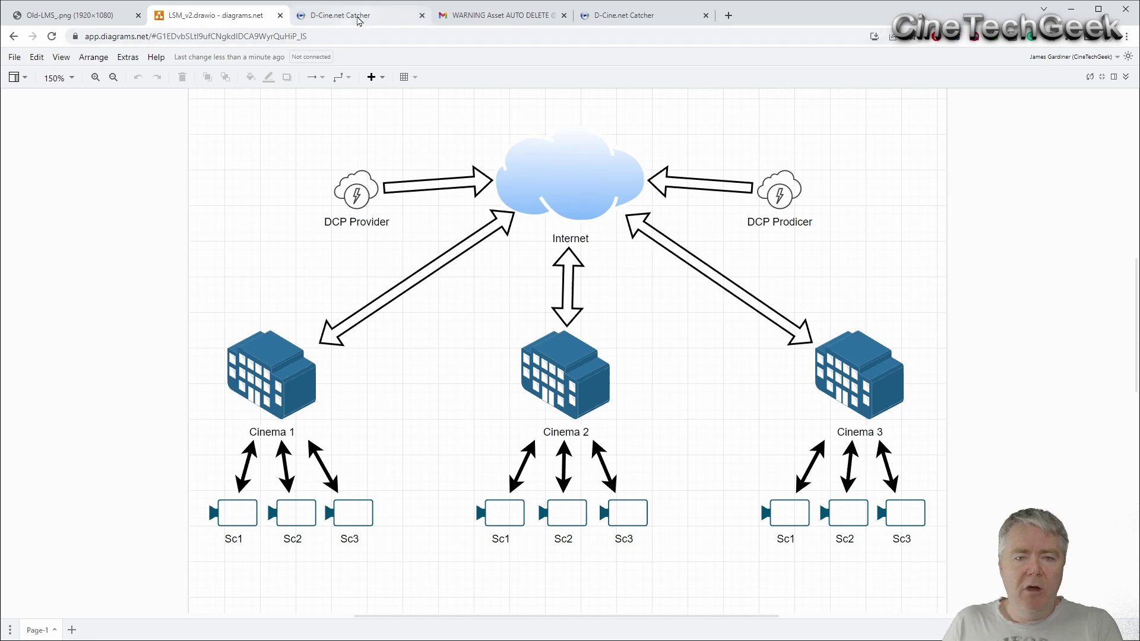
{"action": "left_click", "coordinate": [357, 15]}
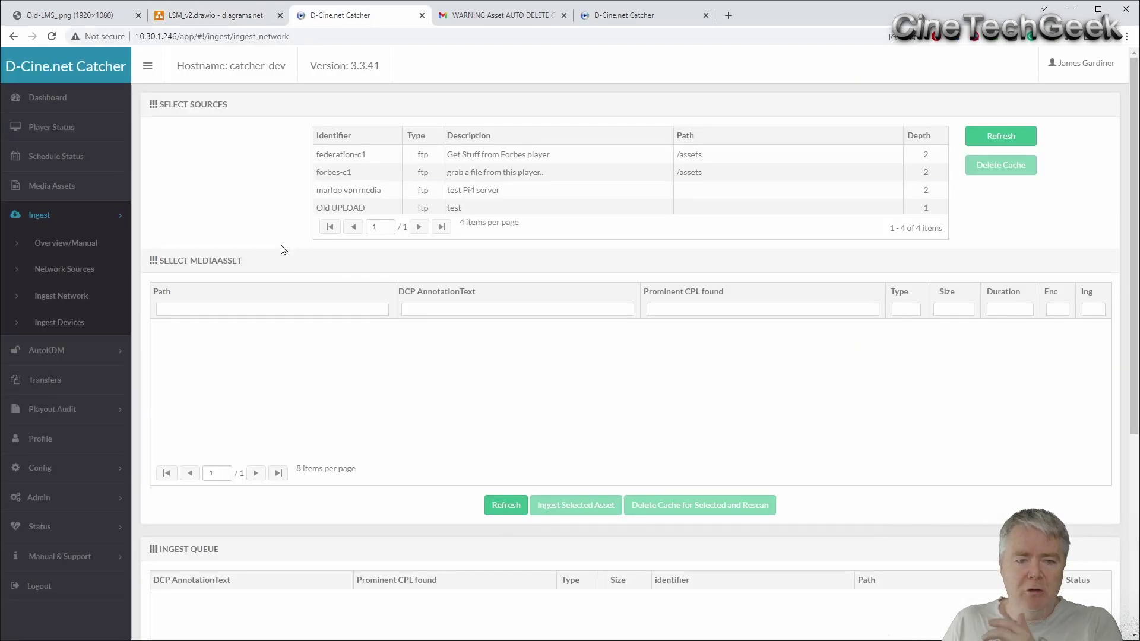
{"action": "left_click", "coordinate": [71, 186]}
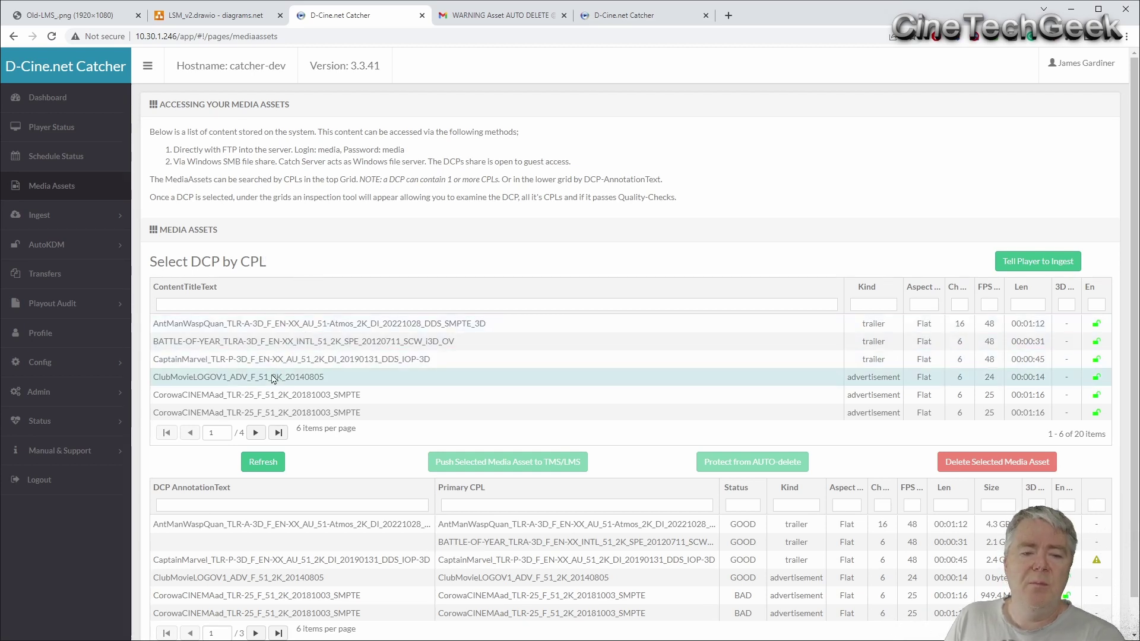
Step: Select the CaptainMarvel_TLR-P-3D trailer CPL and examine its CPL information and asset report
{"action": "left_click", "coordinate": [289, 360]}
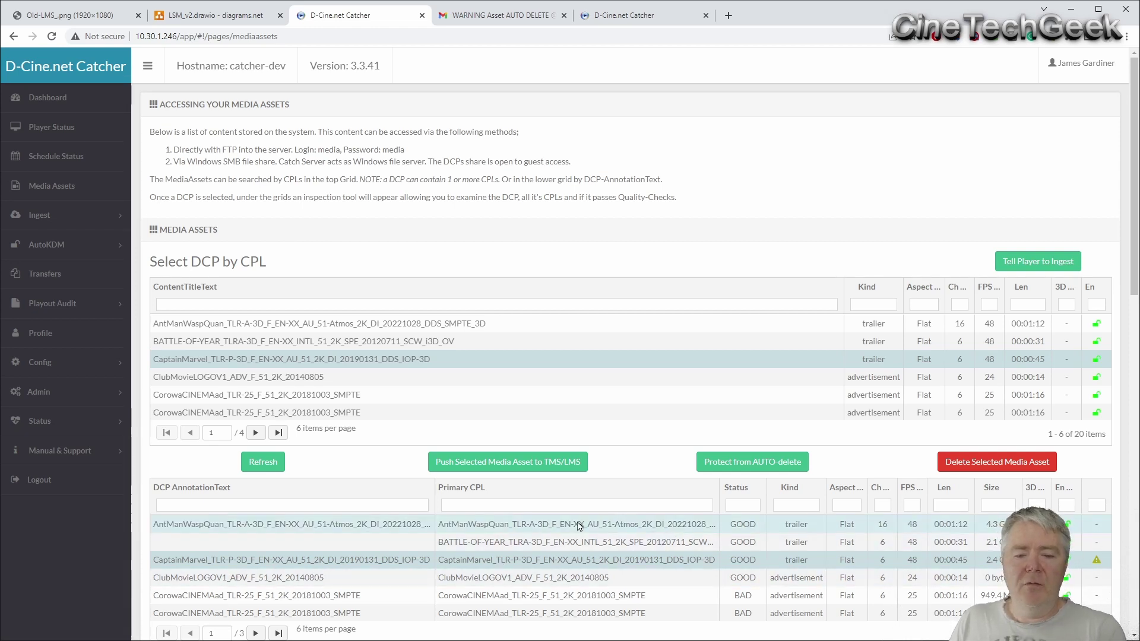
{"action": "left_click_drag", "start_coordinate": [1136, 254], "coordinate": [1135, 584]}
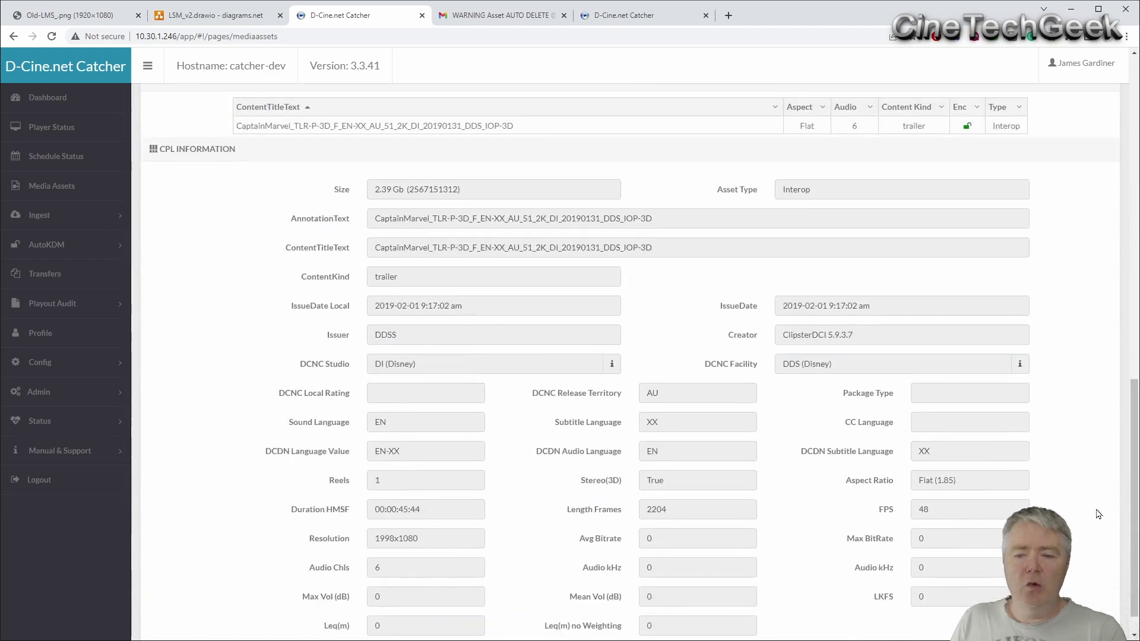
{"action": "left_click_drag", "start_coordinate": [1136, 472], "coordinate": [1131, 303]}
{"action": "left_click", "coordinate": [176, 306]}
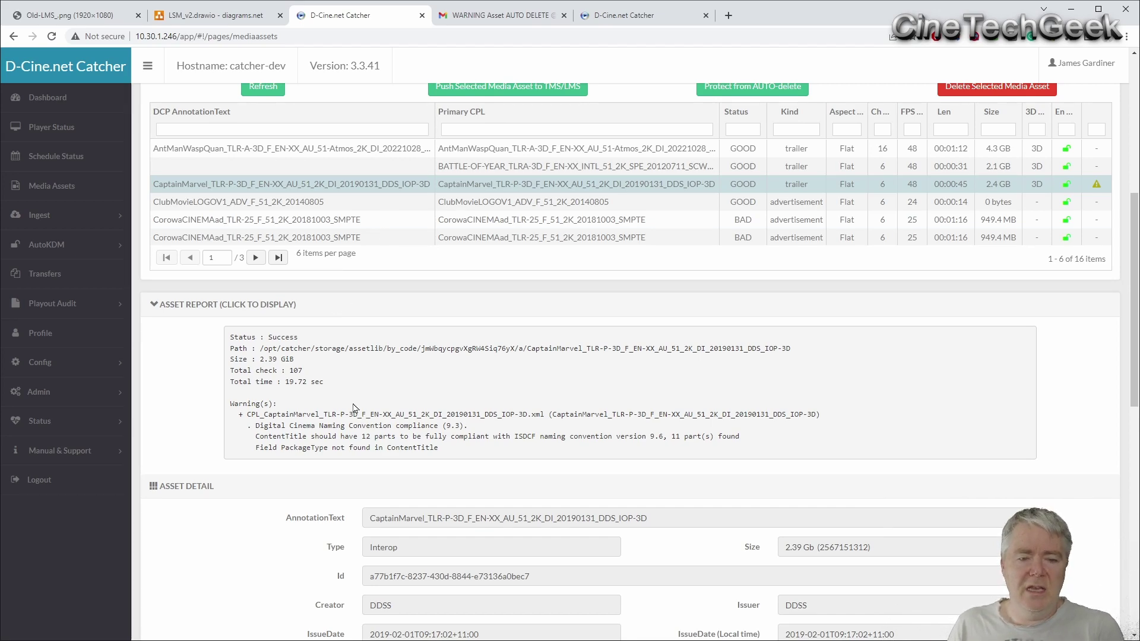
{"action": "scroll", "coordinate": [356, 395], "scroll_direction": "down", "scroll_amount": 5}
{"action": "scroll", "coordinate": [383, 495], "scroll_direction": "up", "scroll_amount": 3}
{"action": "scroll", "coordinate": [383, 495], "scroll_direction": "up", "scroll_amount": 2}
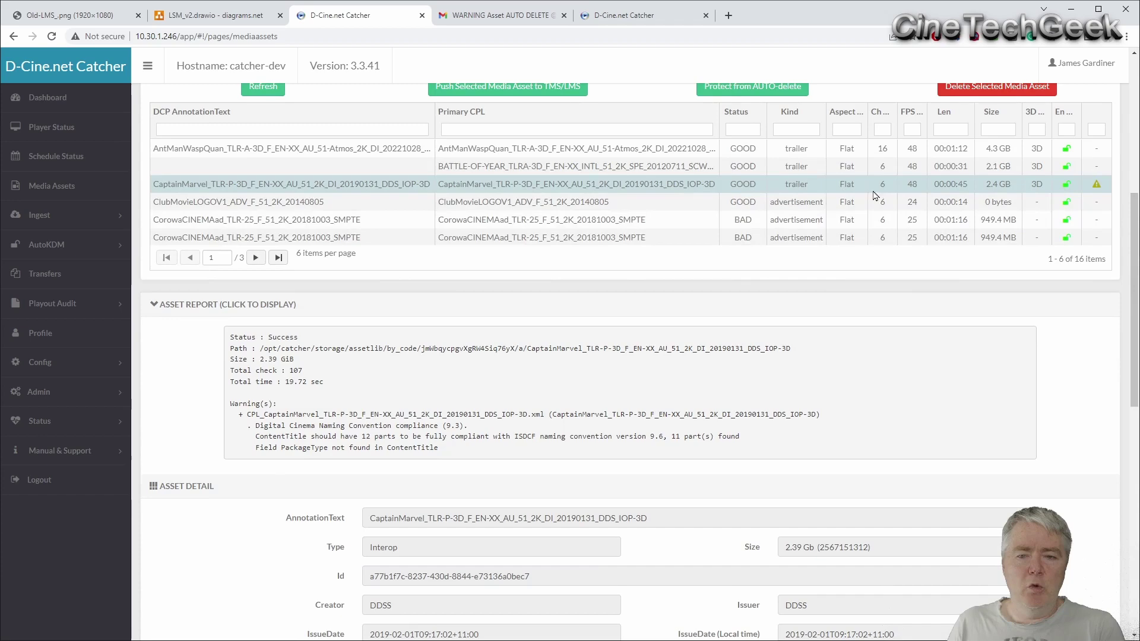
Step: Select the first CorowaCINEMAad_TLR-25_F_51_2K_20181003_SMPTE asset in the DCP list and examine the warnings and errors in its asset report
{"action": "left_click", "coordinate": [697, 224]}
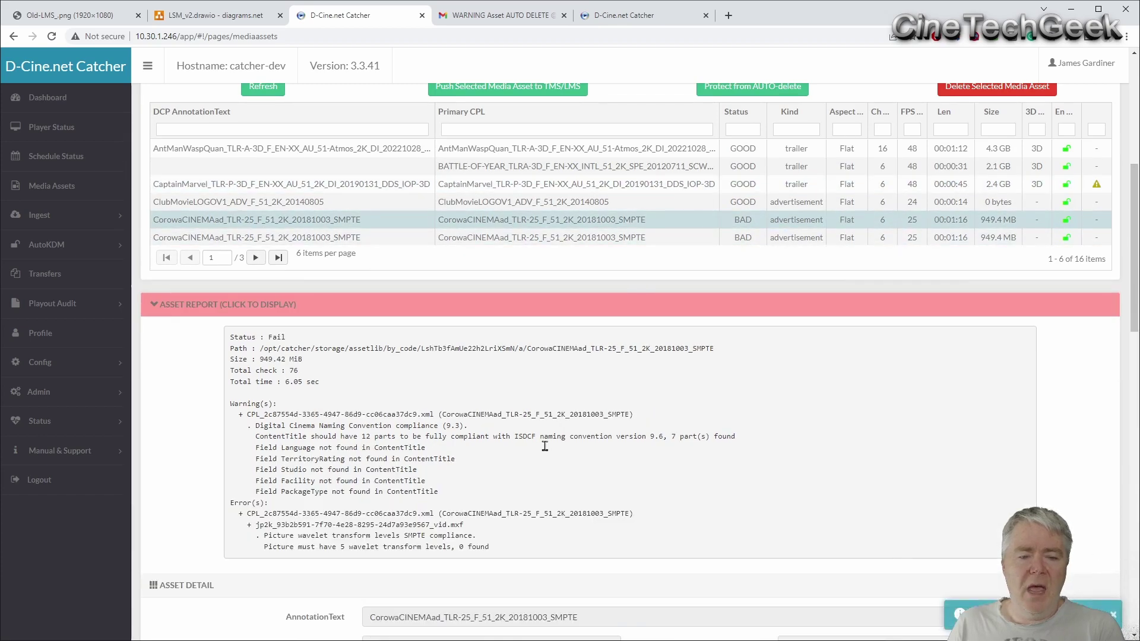
{"action": "scroll", "coordinate": [546, 445], "scroll_direction": "down", "scroll_amount": 2}
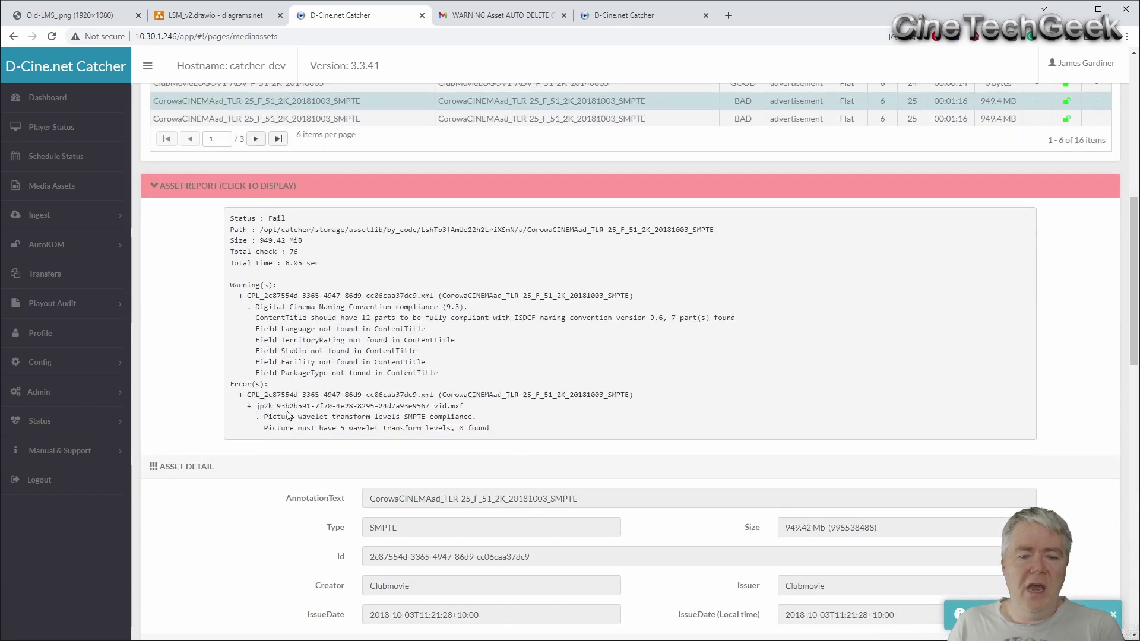
{"action": "scroll", "coordinate": [420, 420], "scroll_direction": "down", "scroll_amount": 2}
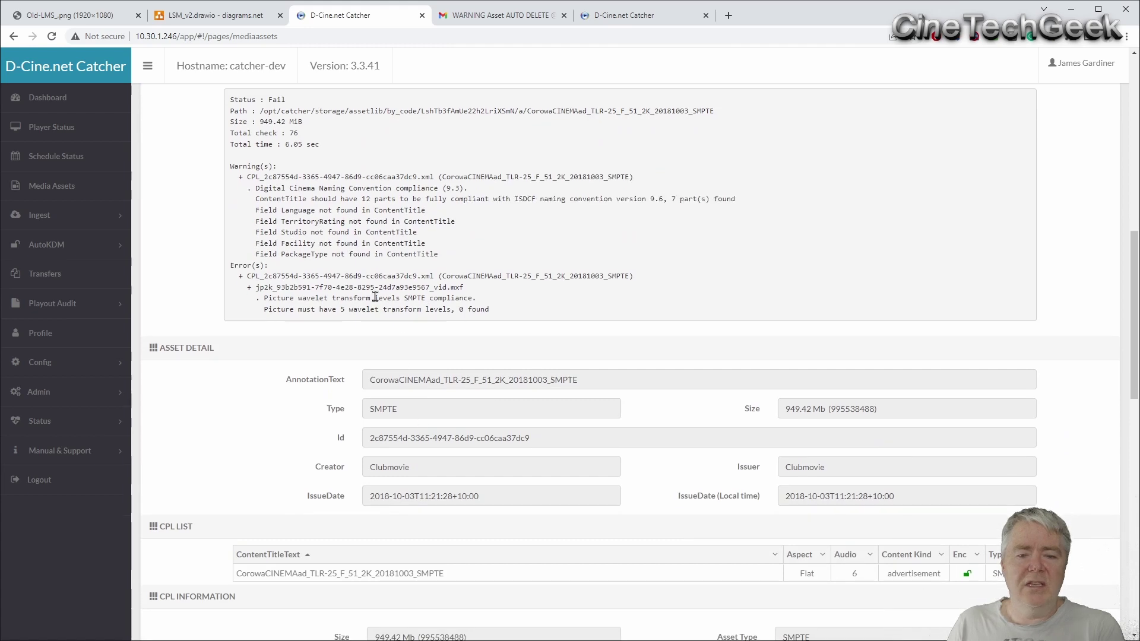
{"action": "scroll", "coordinate": [425, 321], "scroll_direction": "up", "scroll_amount": 2}
{"action": "scroll", "coordinate": [426, 321], "scroll_direction": "up", "scroll_amount": 5}
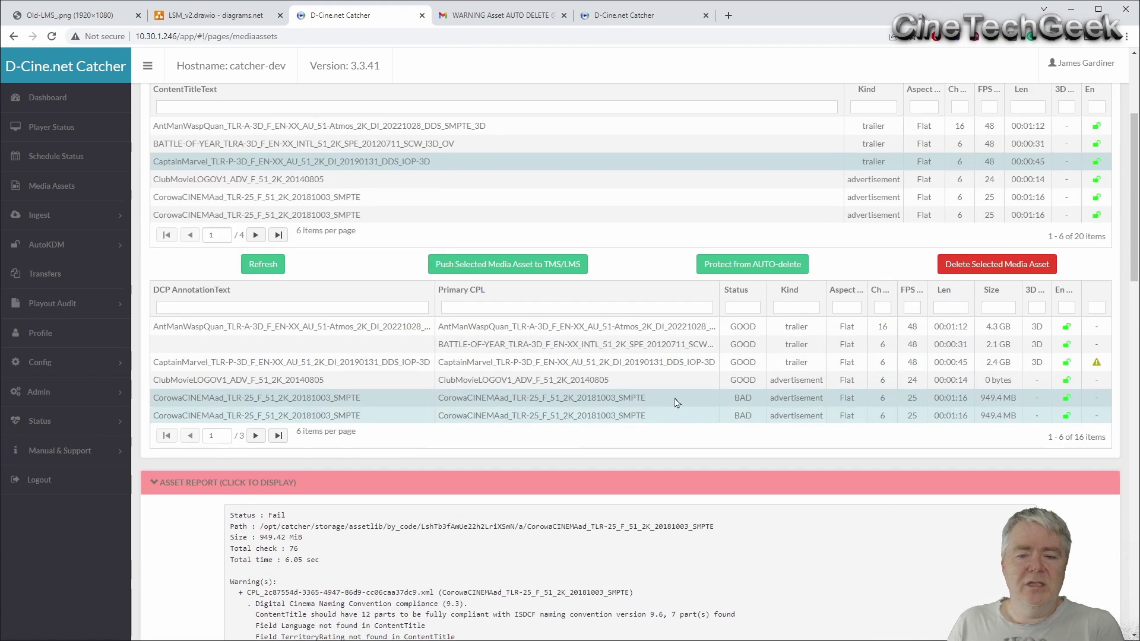
{"action": "left_click", "coordinate": [686, 404]}
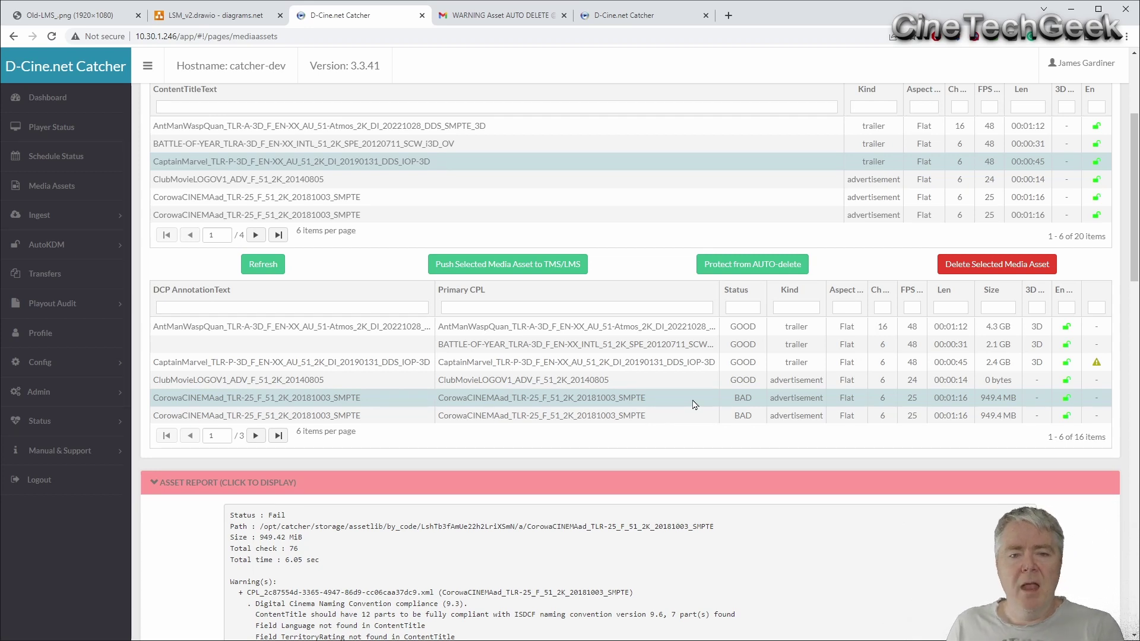
Step: On the Ingest Network page, browse the media assets of the Old UPLOAD, federation-c1 and forbes-c1 sources, refreshing the forbes-c1 list
{"action": "left_click", "coordinate": [82, 221]}
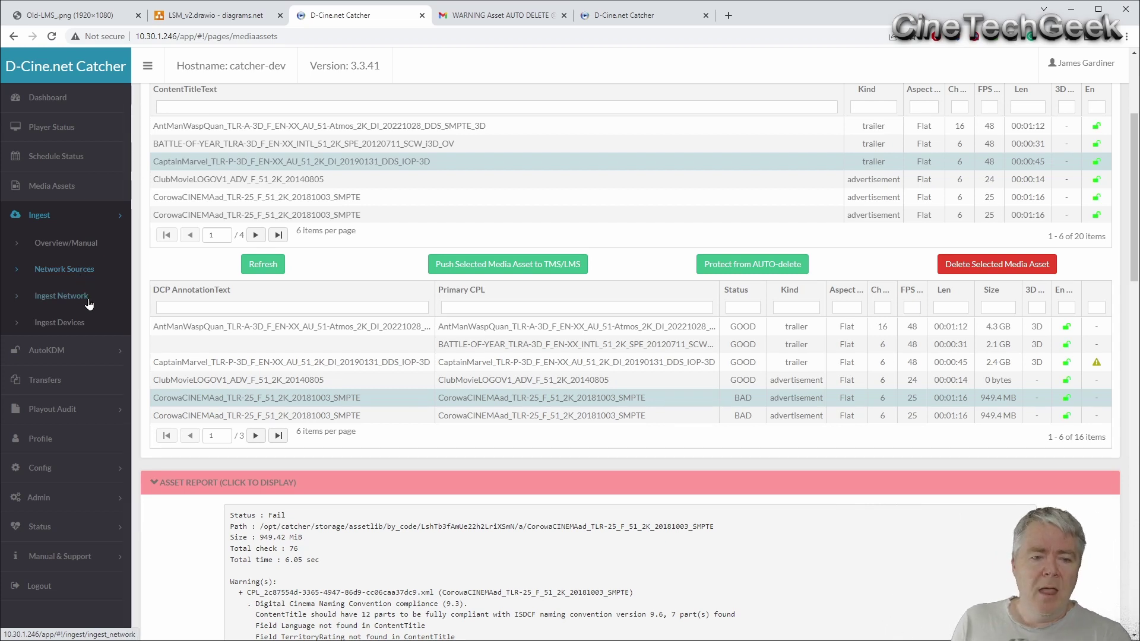
{"action": "left_click", "coordinate": [82, 302]}
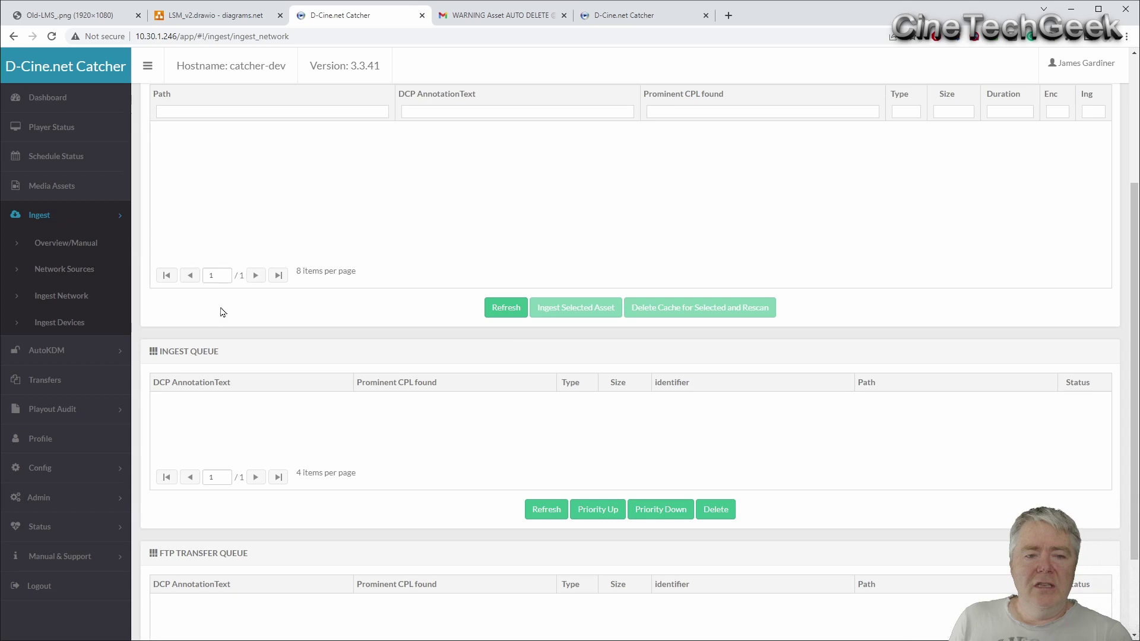
{"action": "scroll", "coordinate": [222, 312], "scroll_direction": "up", "scroll_amount": 3}
{"action": "left_click", "coordinate": [383, 208]}
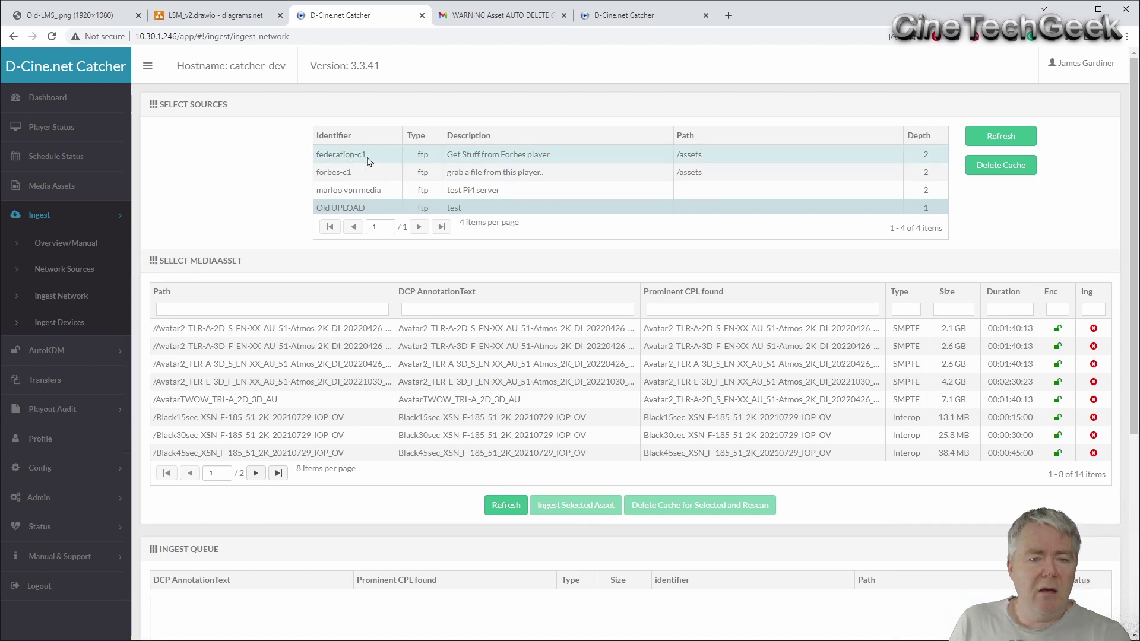
{"action": "left_click", "coordinate": [348, 160]}
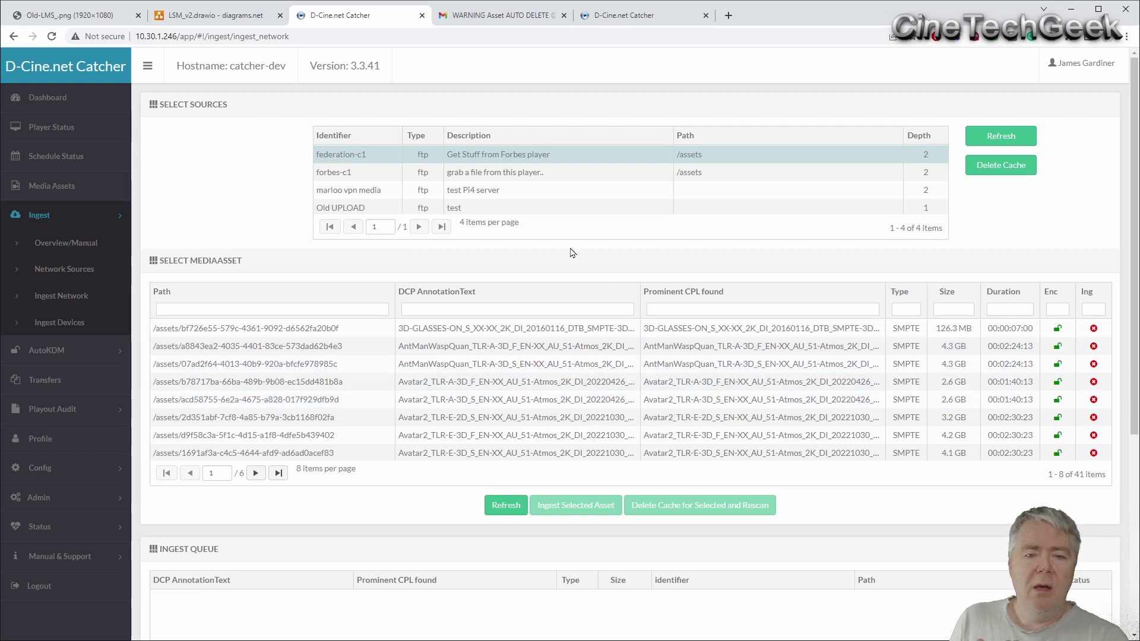
{"action": "left_click", "coordinate": [367, 174]}
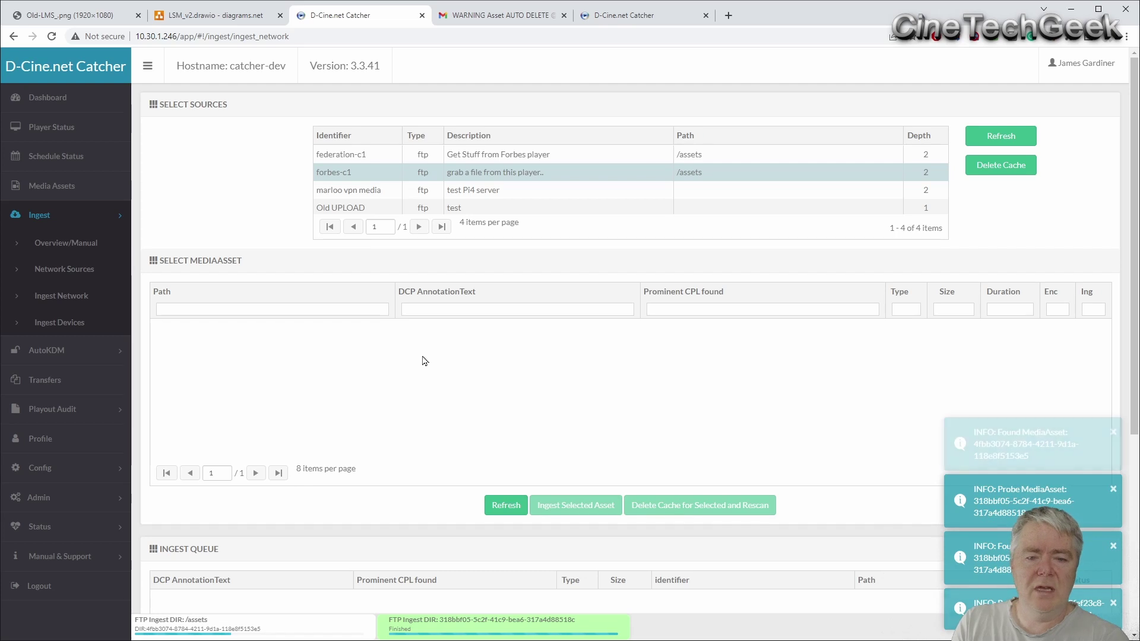
{"action": "left_click", "coordinate": [500, 513]}
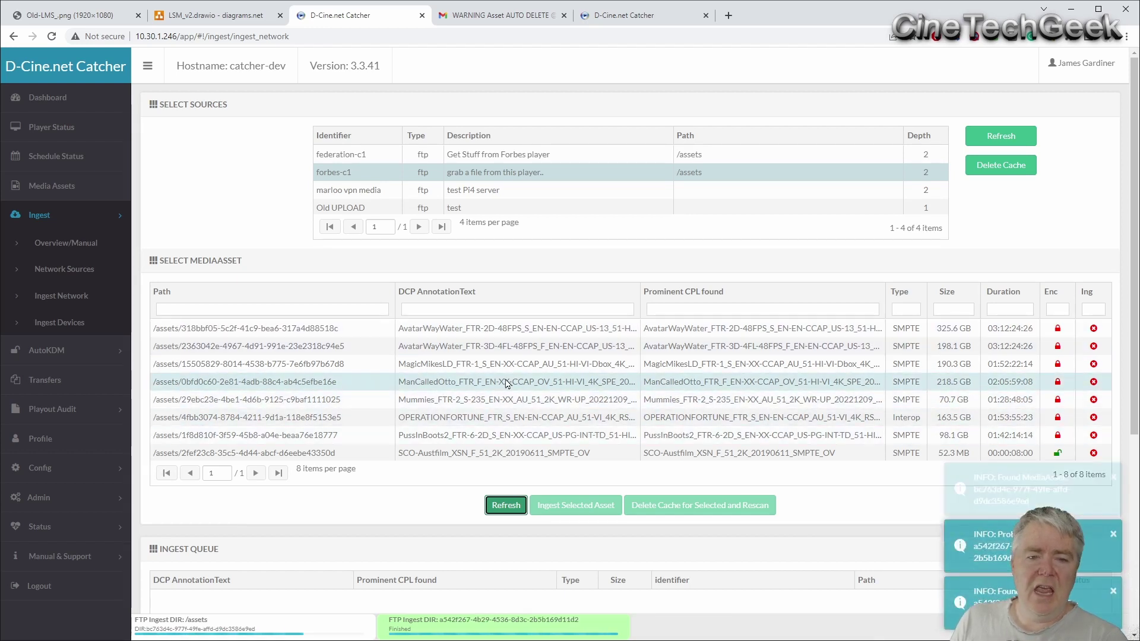
Step: Ingest the Black15sec_XSN_F-185_51_2K_20210729_IOP_OV asset from the Old UPLOAD source
{"action": "left_click", "coordinate": [380, 207]}
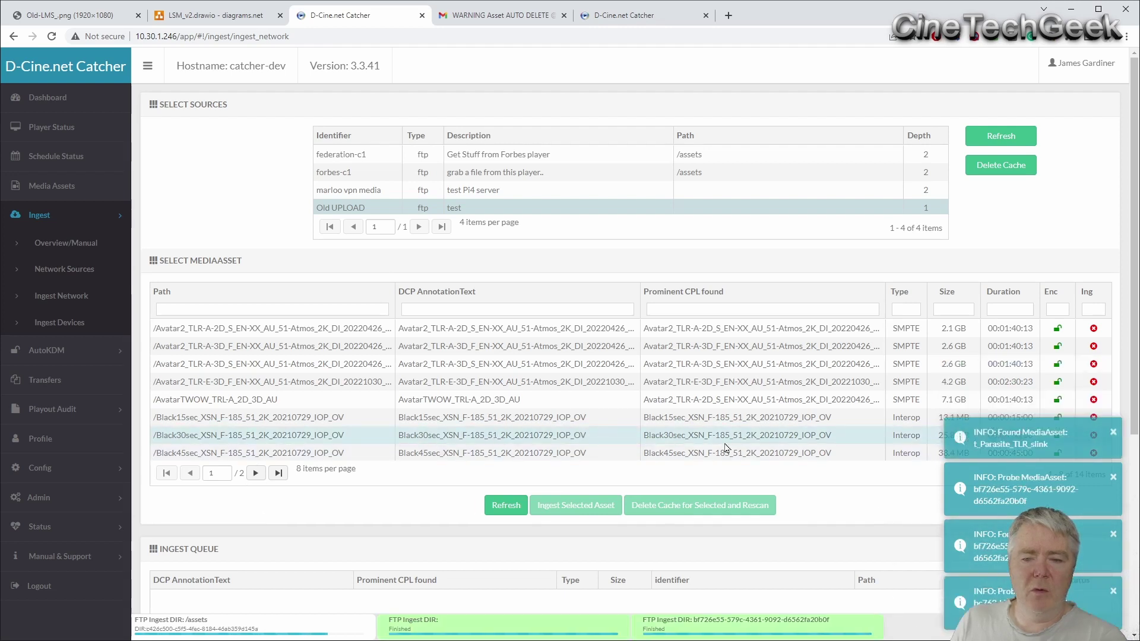
{"action": "left_click", "coordinate": [730, 423]}
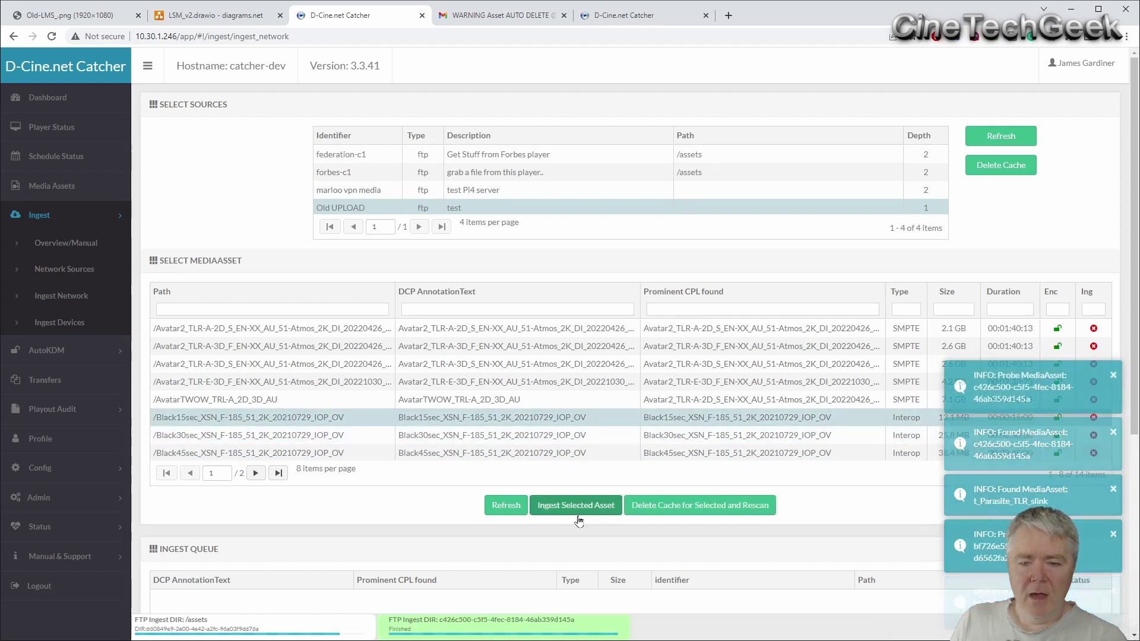
{"action": "left_click", "coordinate": [598, 519]}
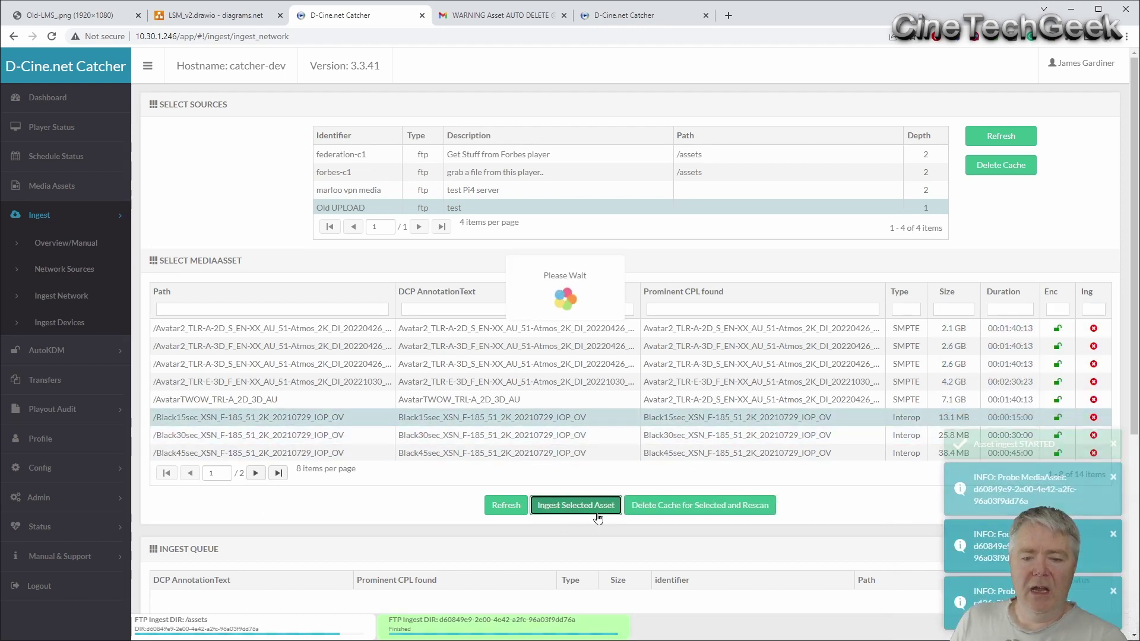
Step: Check the ingest queue and the FTP transfer queue for the progress of the started ingest
{"action": "scroll", "coordinate": [424, 503], "scroll_direction": "down", "scroll_amount": 3}
{"action": "scroll", "coordinate": [425, 502], "scroll_direction": "down", "scroll_amount": 2}
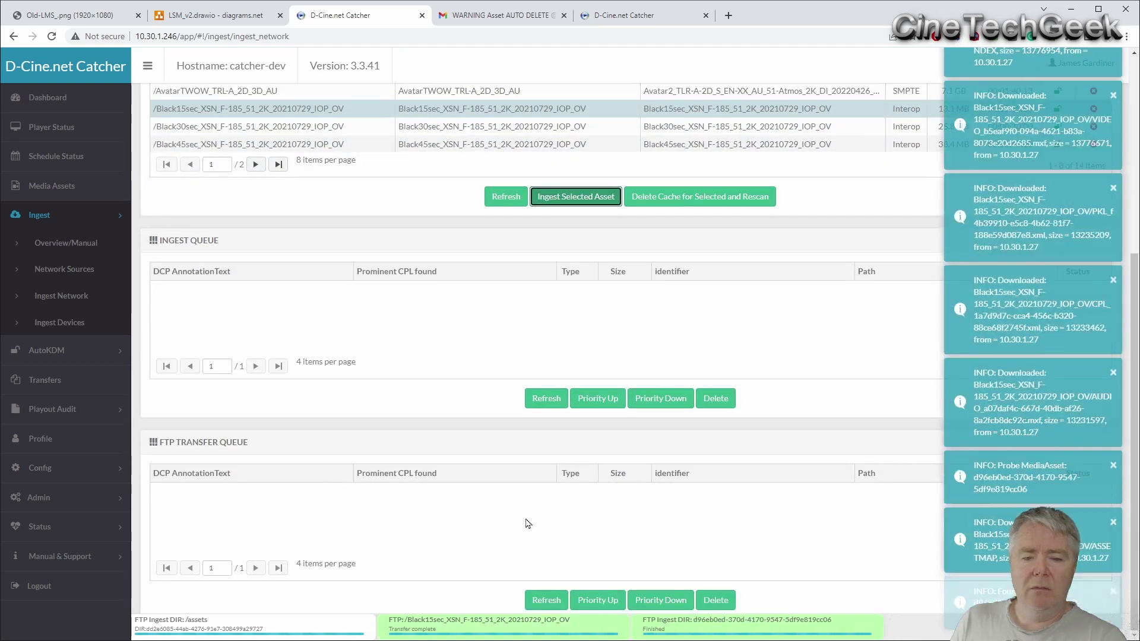
{"action": "scroll", "coordinate": [526, 523], "scroll_direction": "up", "scroll_amount": 1}
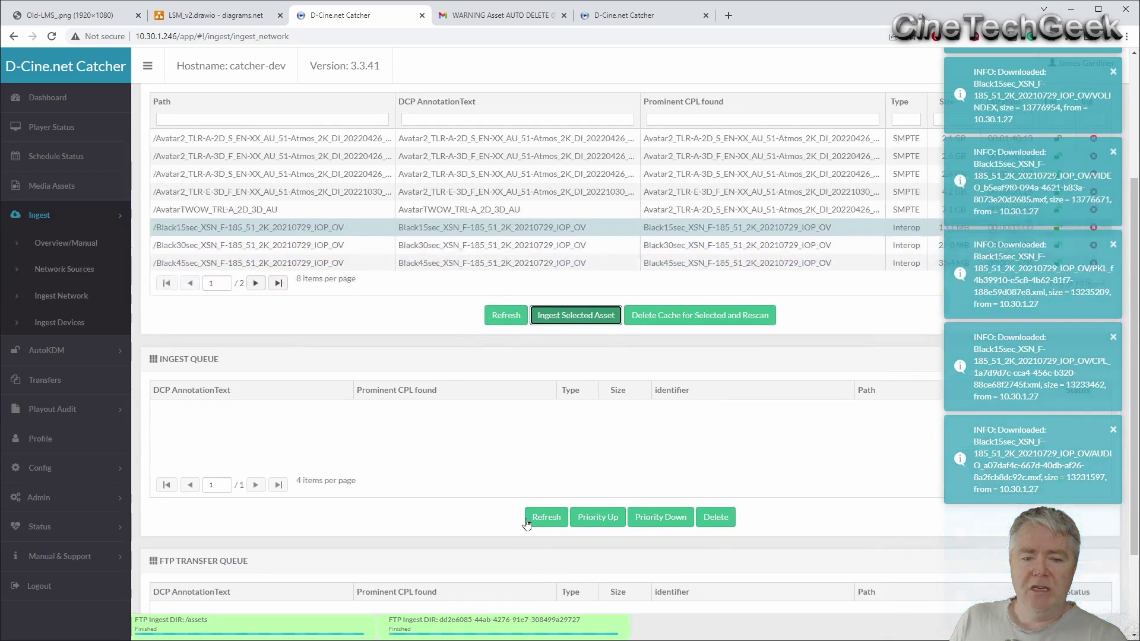
{"action": "scroll", "coordinate": [505, 521], "scroll_direction": "up", "scroll_amount": 2}
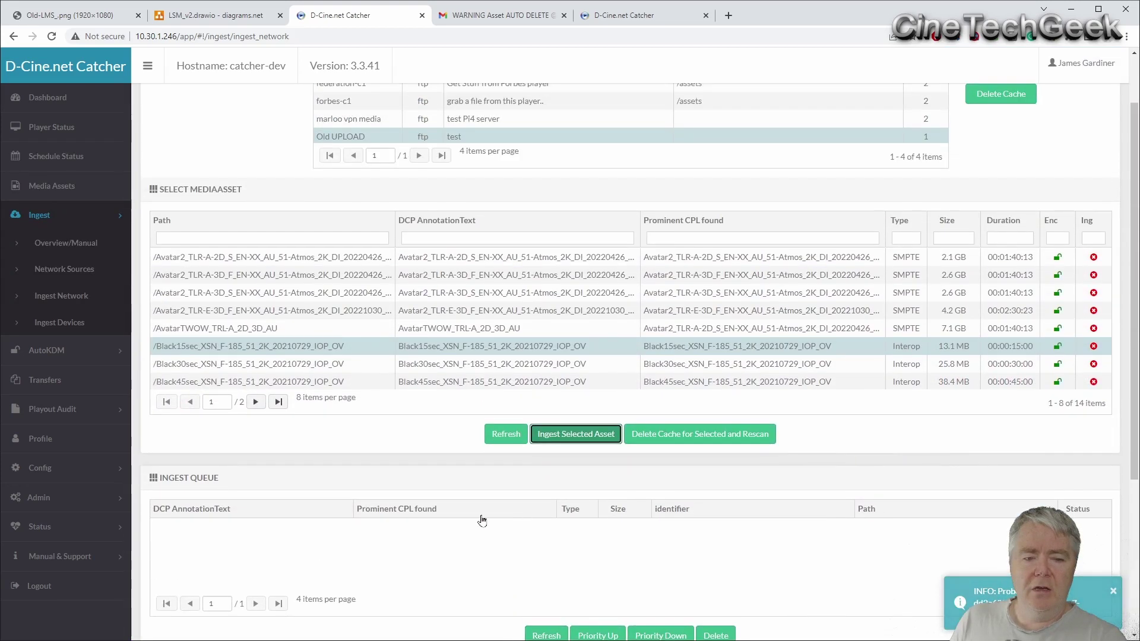
{"action": "scroll", "coordinate": [345, 526], "scroll_direction": "up", "scroll_amount": 1}
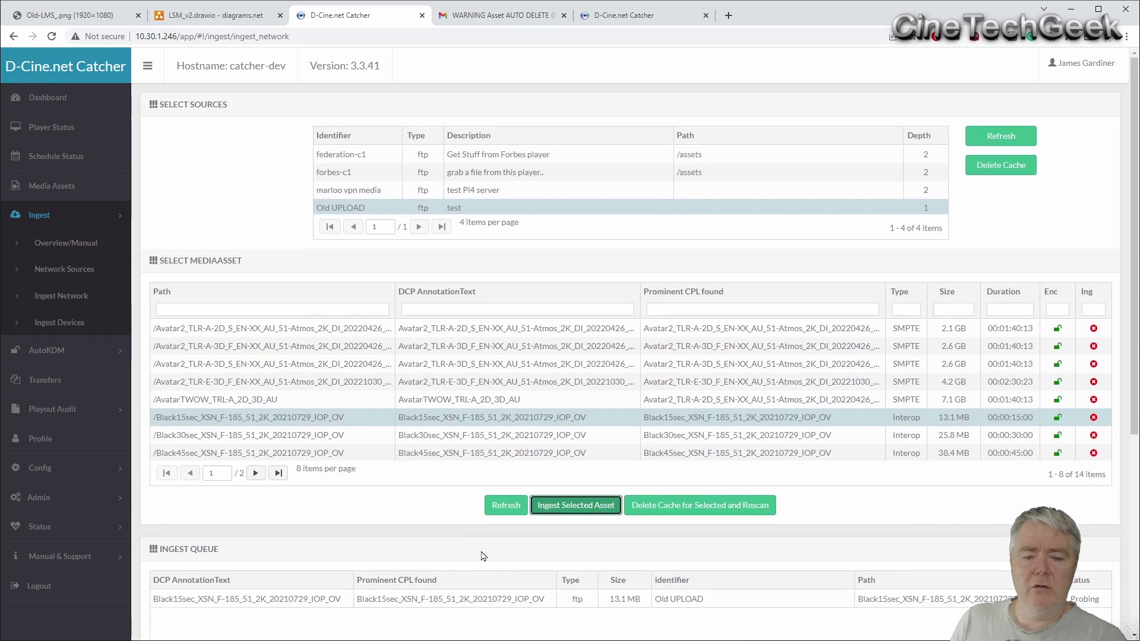
{"action": "scroll", "coordinate": [431, 604], "scroll_direction": "down", "scroll_amount": 1}
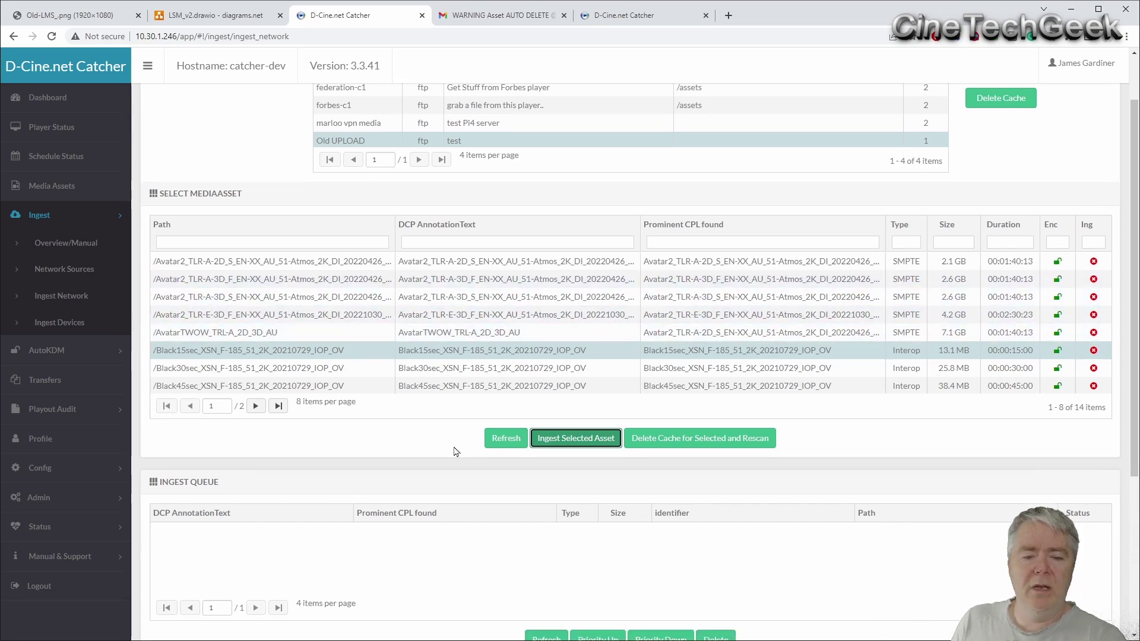
{"action": "scroll", "coordinate": [454, 491], "scroll_direction": "down", "scroll_amount": 4}
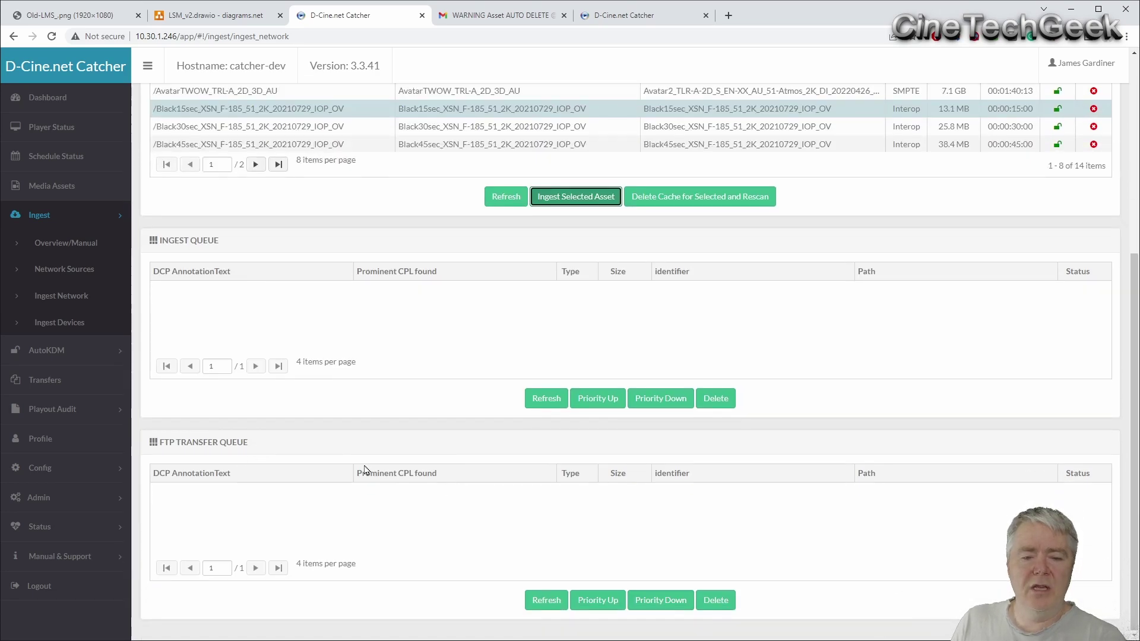
{"action": "scroll", "coordinate": [475, 545], "scroll_direction": "up", "scroll_amount": 5}
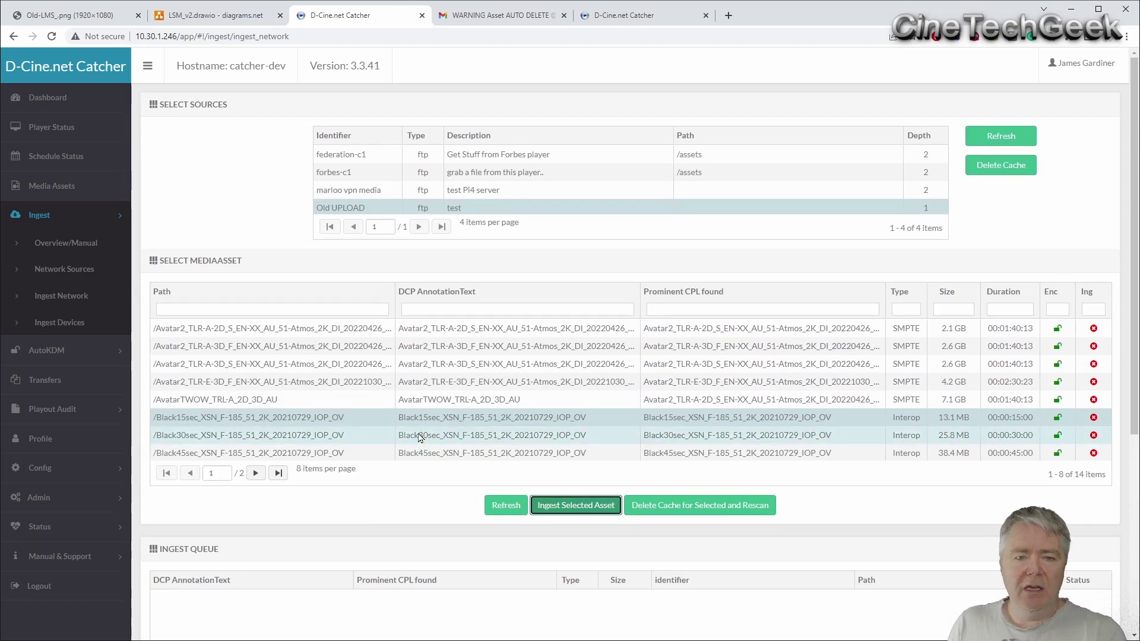
Step: Open the Ingest Devices page to view the devices available for ingest
{"action": "left_click", "coordinate": [49, 271]}
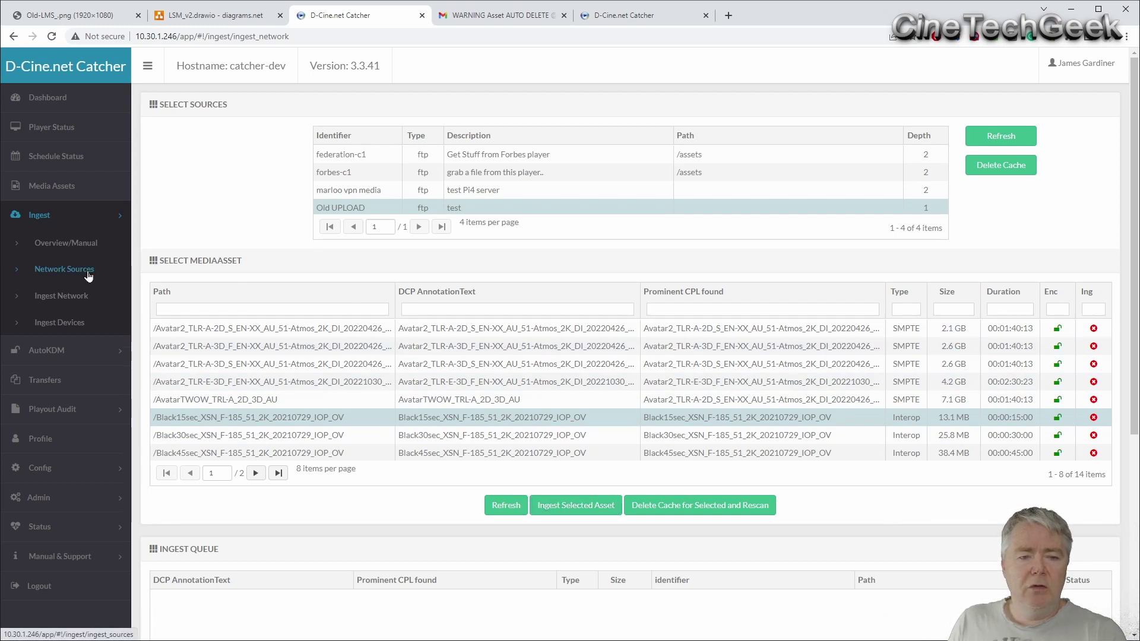
{"action": "left_click", "coordinate": [72, 326]}
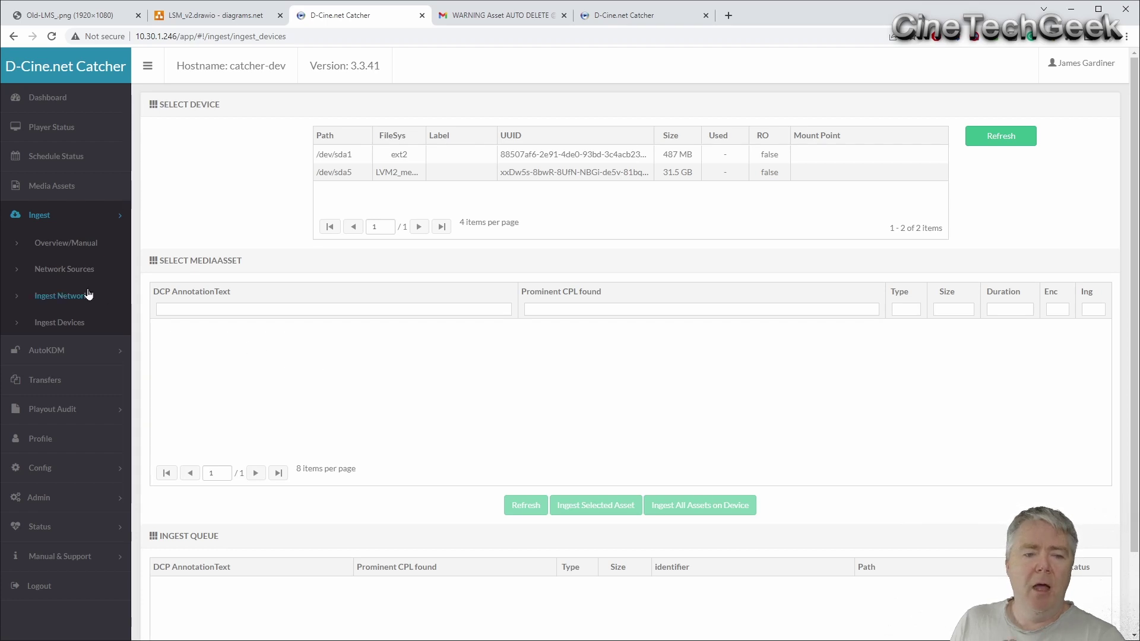
Step: Open the Network Sources page and review the connection settings of the Old UPLOAD and forbes-c1 sources
{"action": "left_click", "coordinate": [83, 273]}
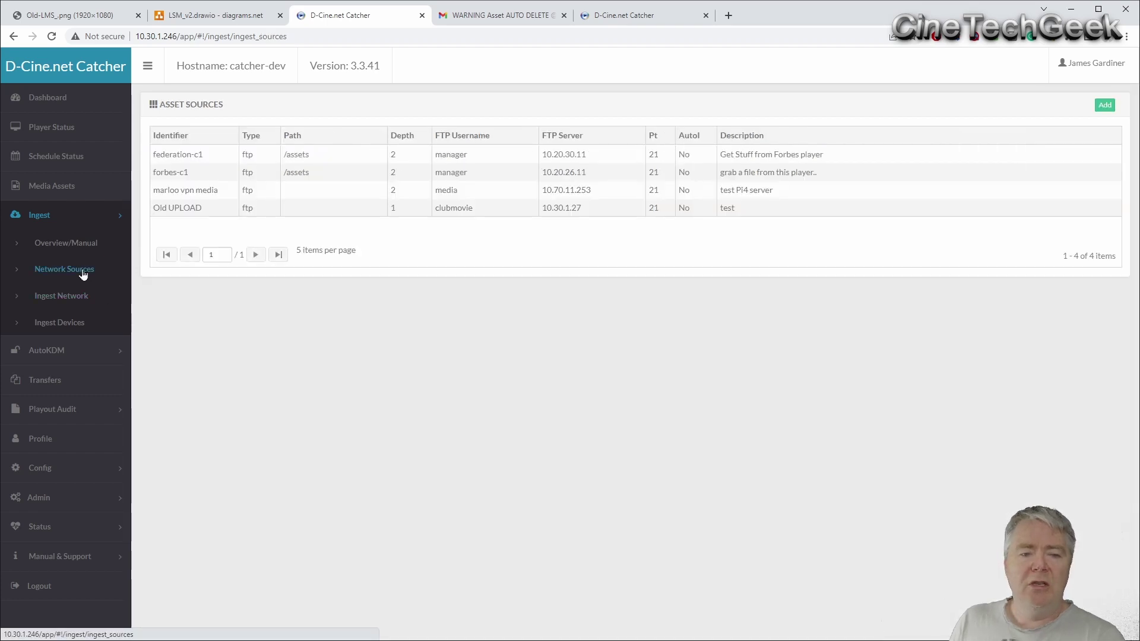
{"action": "left_click", "coordinate": [337, 209]}
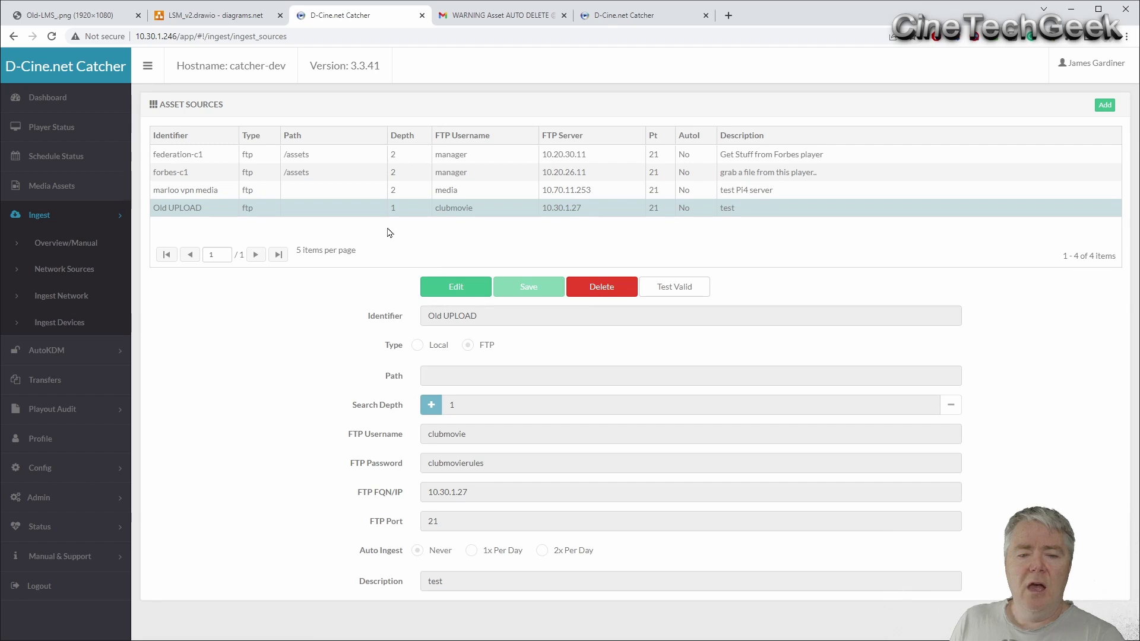
{"action": "left_click", "coordinate": [352, 173]}
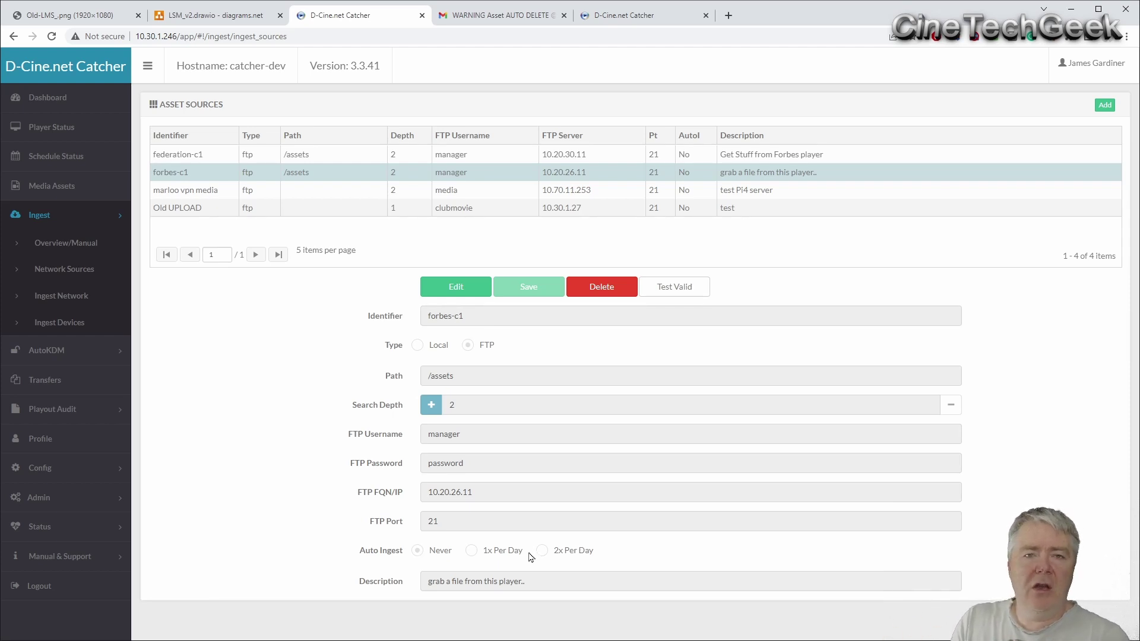
Step: Switch to Gmail, view the asset auto-delete warning e-mail and return to the list of catcher notification messages
{"action": "left_click", "coordinate": [484, 15]}
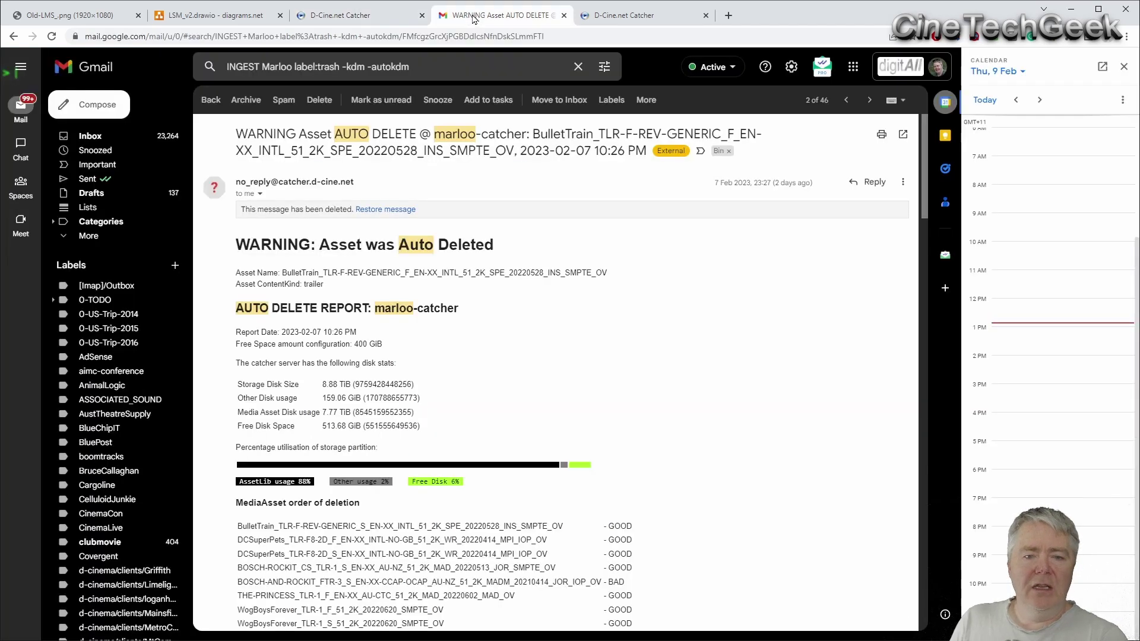
{"action": "left_click", "coordinate": [209, 101]}
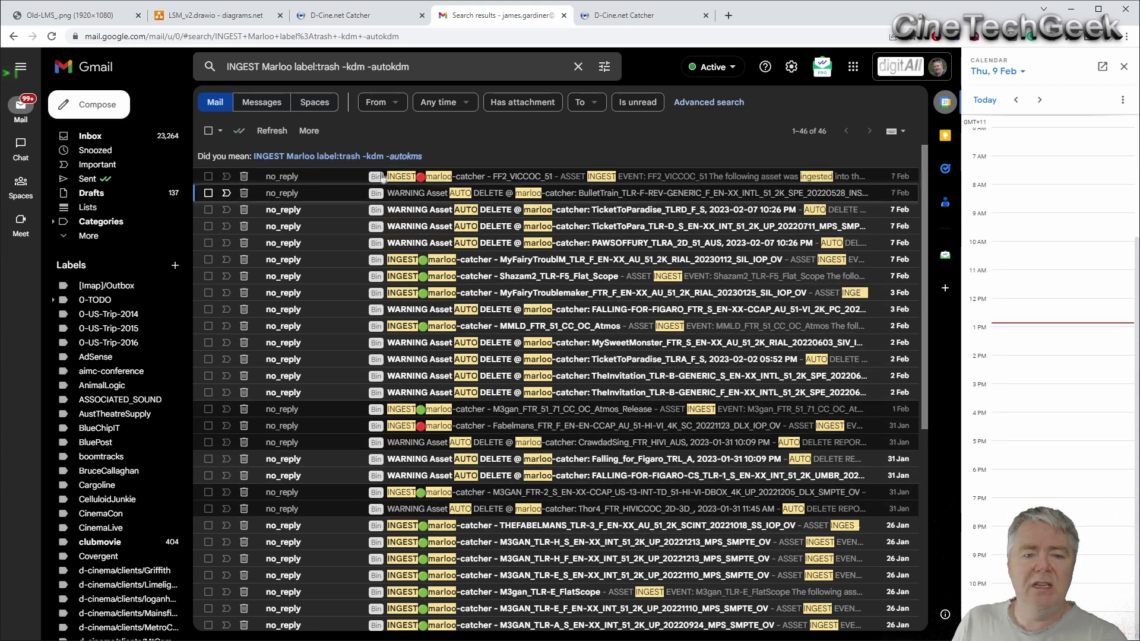
Step: Examine the DCP analysis errors and warnings in the FF2_VICCOC_51 ingest e-mail and return to the message list
{"action": "left_click", "coordinate": [439, 181]}
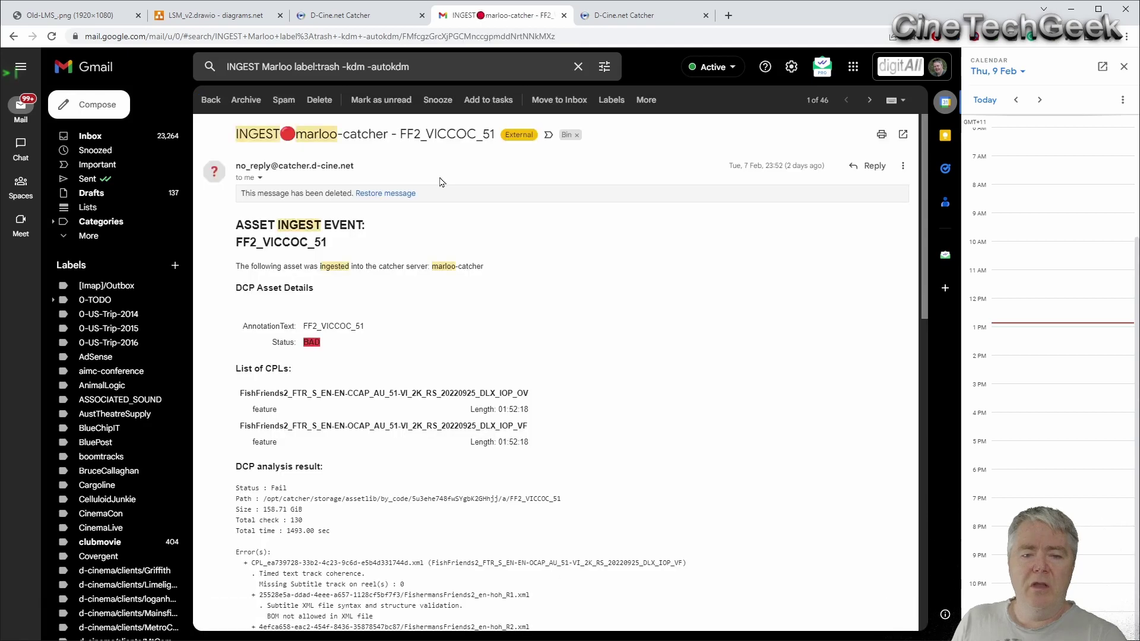
{"action": "scroll", "coordinate": [385, 418], "scroll_direction": "down", "scroll_amount": 4}
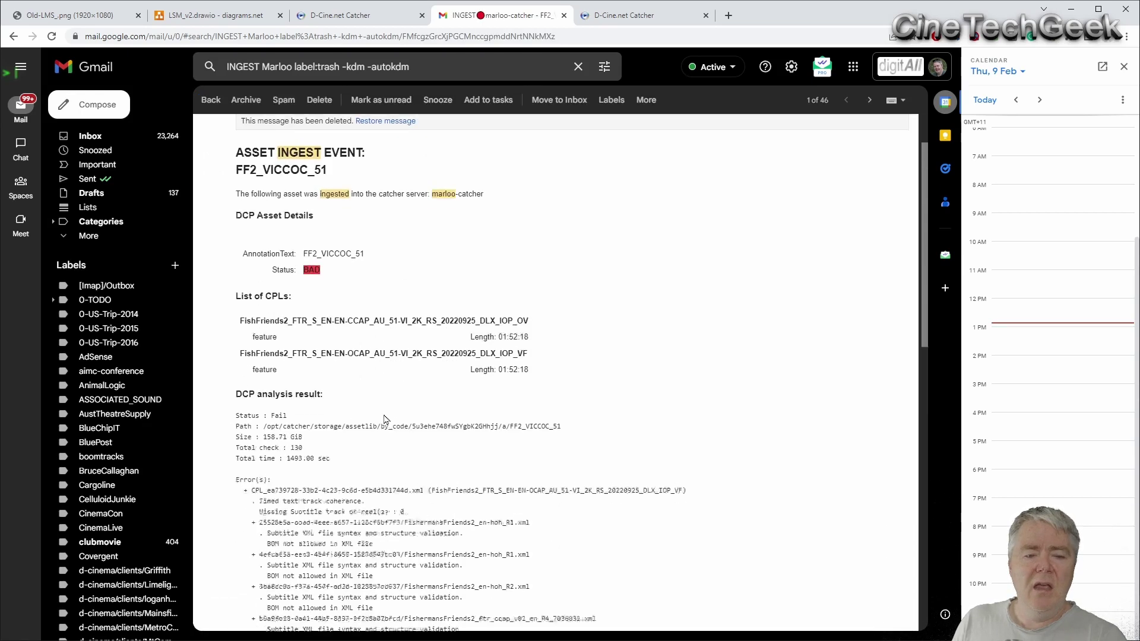
{"action": "scroll", "coordinate": [306, 321], "scroll_direction": "down", "scroll_amount": 2}
{"action": "scroll", "coordinate": [304, 332], "scroll_direction": "up", "scroll_amount": 2}
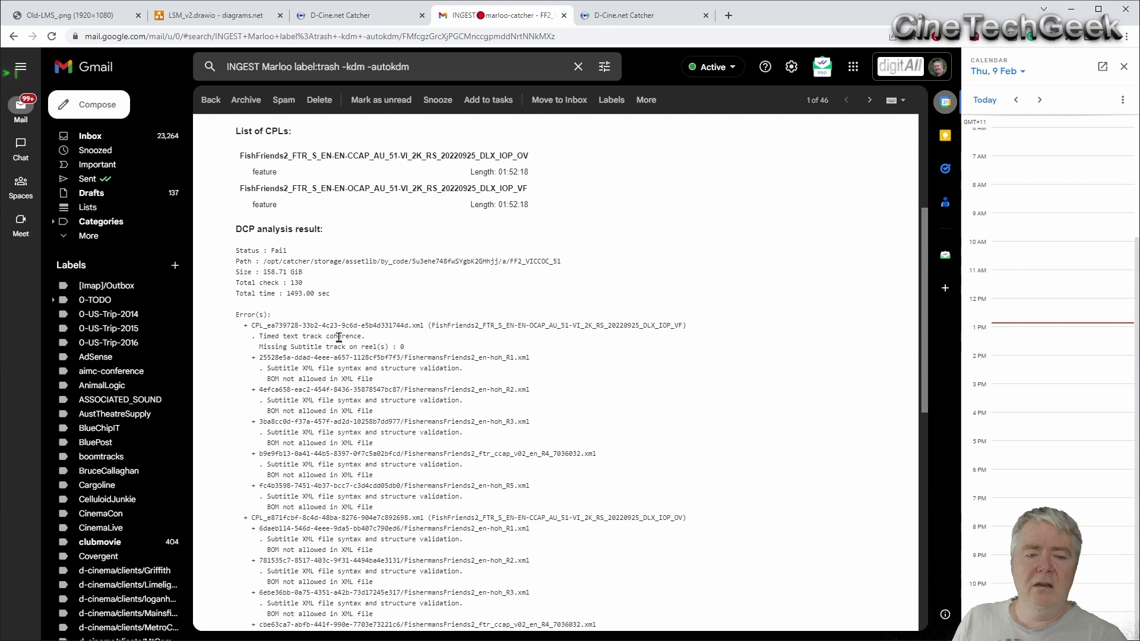
{"action": "scroll", "coordinate": [419, 356], "scroll_direction": "down", "scroll_amount": 8}
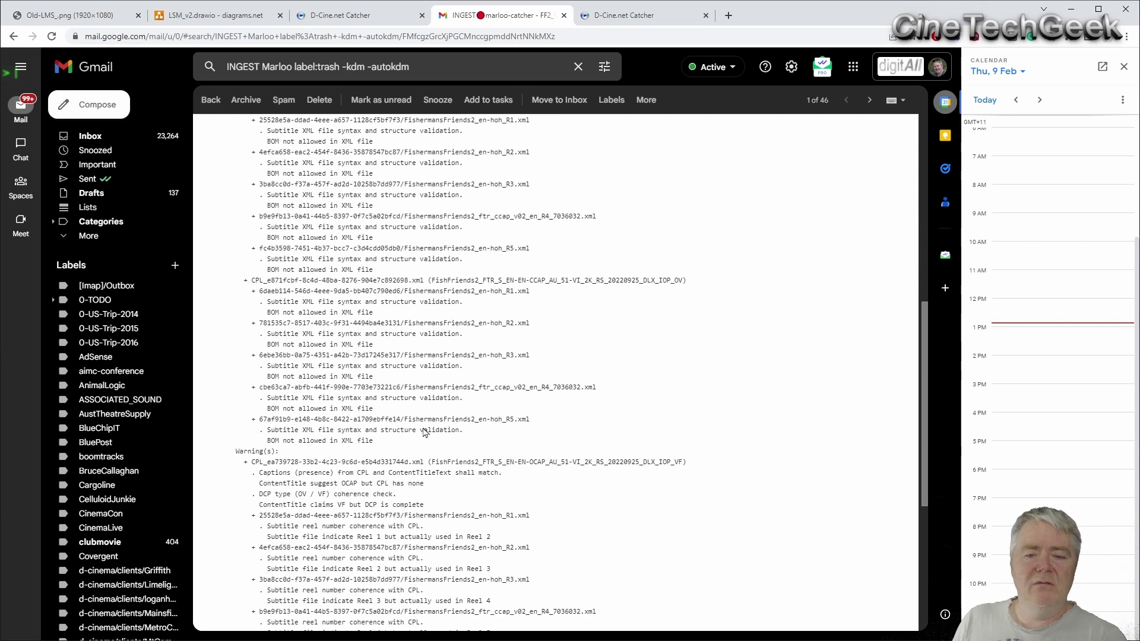
{"action": "scroll", "coordinate": [422, 439], "scroll_direction": "up", "scroll_amount": 15}
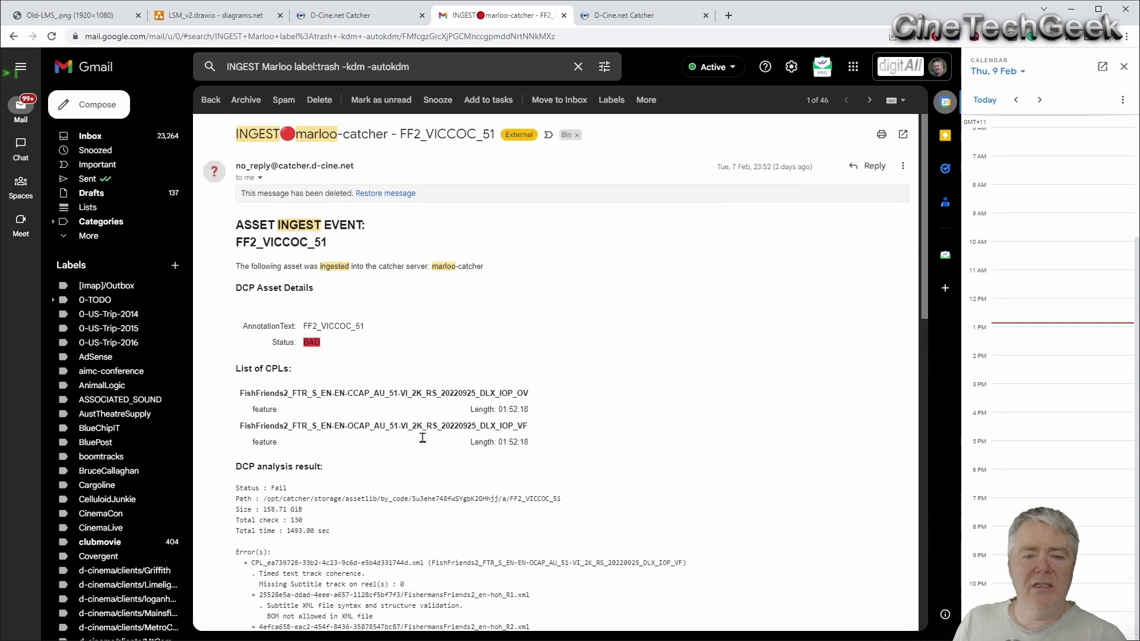
{"action": "scroll", "coordinate": [365, 355], "scroll_direction": "down", "scroll_amount": 10}
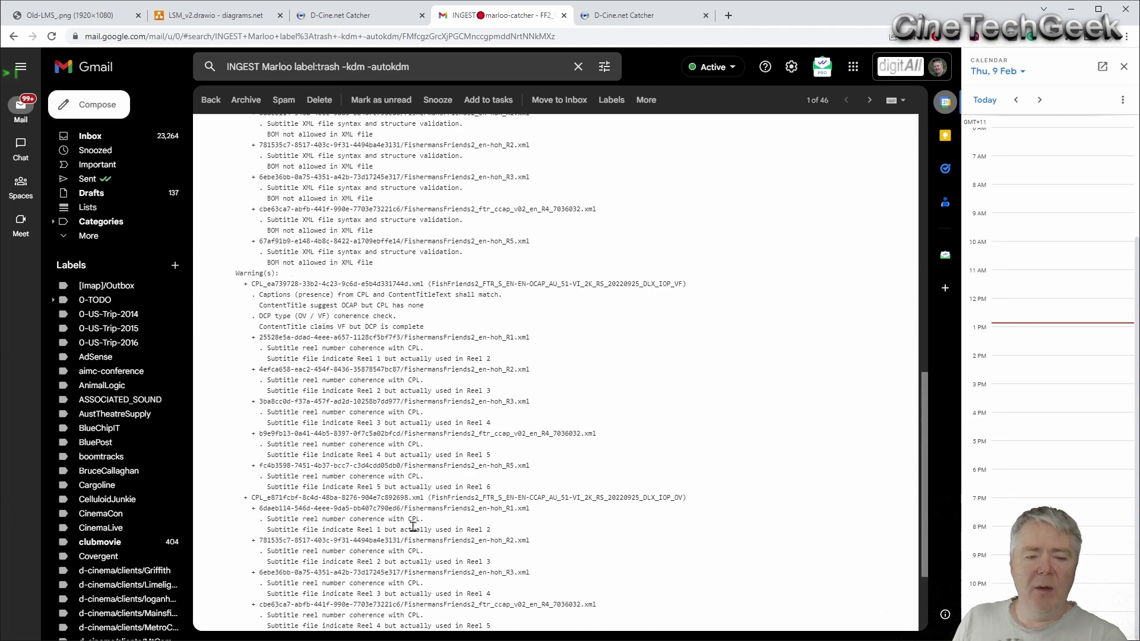
{"action": "scroll", "coordinate": [413, 528], "scroll_direction": "up", "scroll_amount": 5}
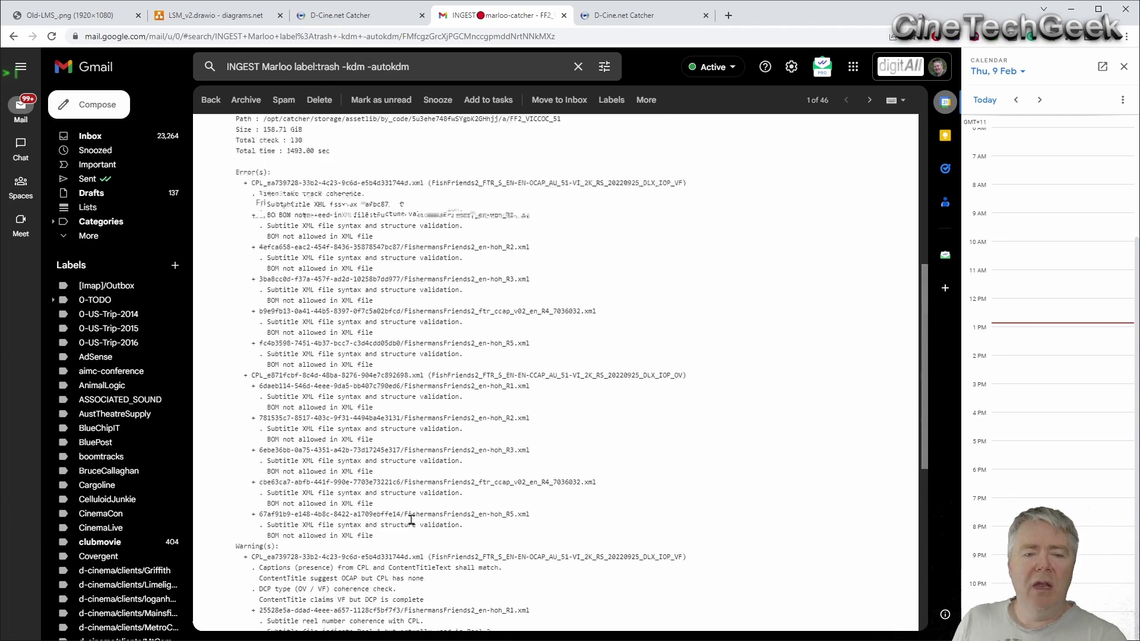
{"action": "scroll", "coordinate": [412, 520], "scroll_direction": "up", "scroll_amount": 4}
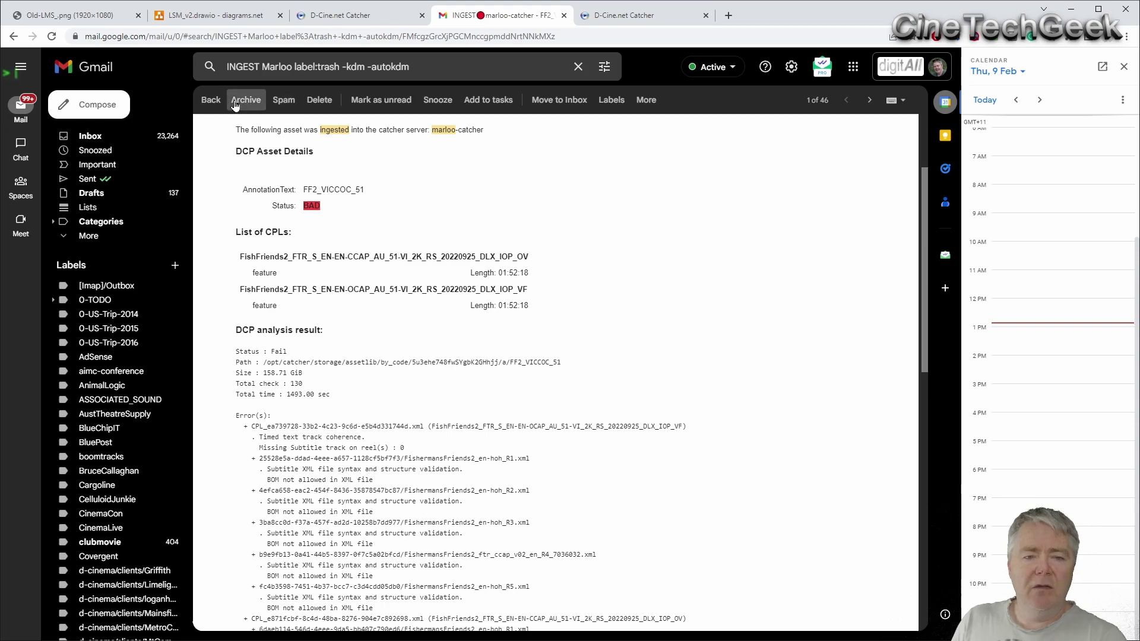
{"action": "left_click", "coordinate": [211, 99]}
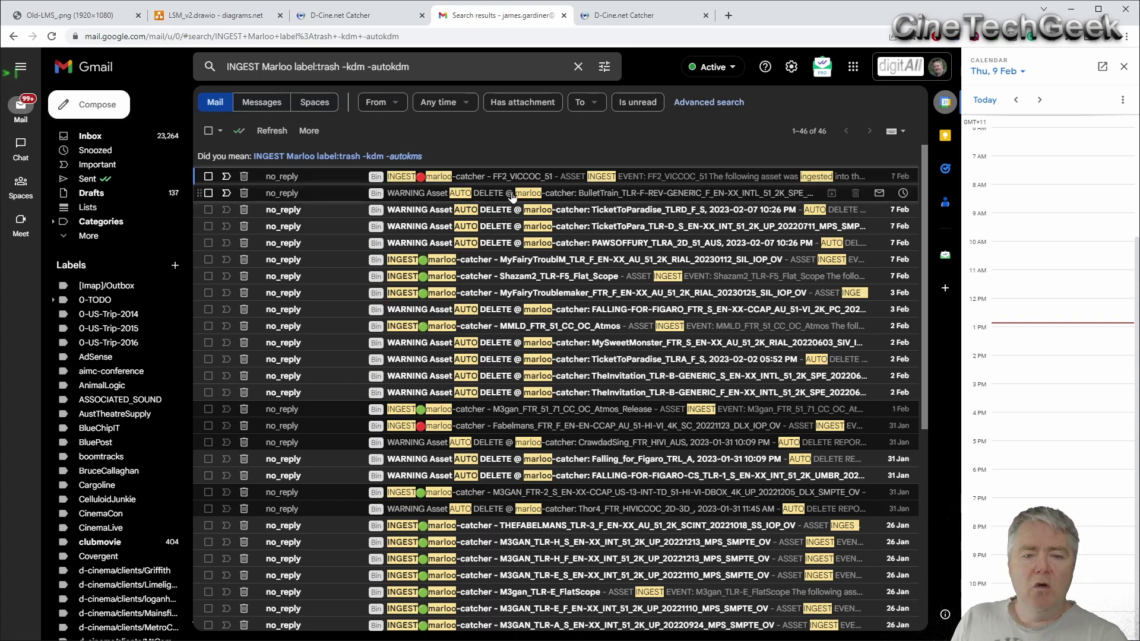
Step: Open the BulletTrain auto-delete warning e-mail and review its disk usage report and media asset order of deletion
{"action": "left_click", "coordinate": [512, 196]}
{"action": "scroll", "coordinate": [404, 466], "scroll_direction": "down", "scroll_amount": 15}
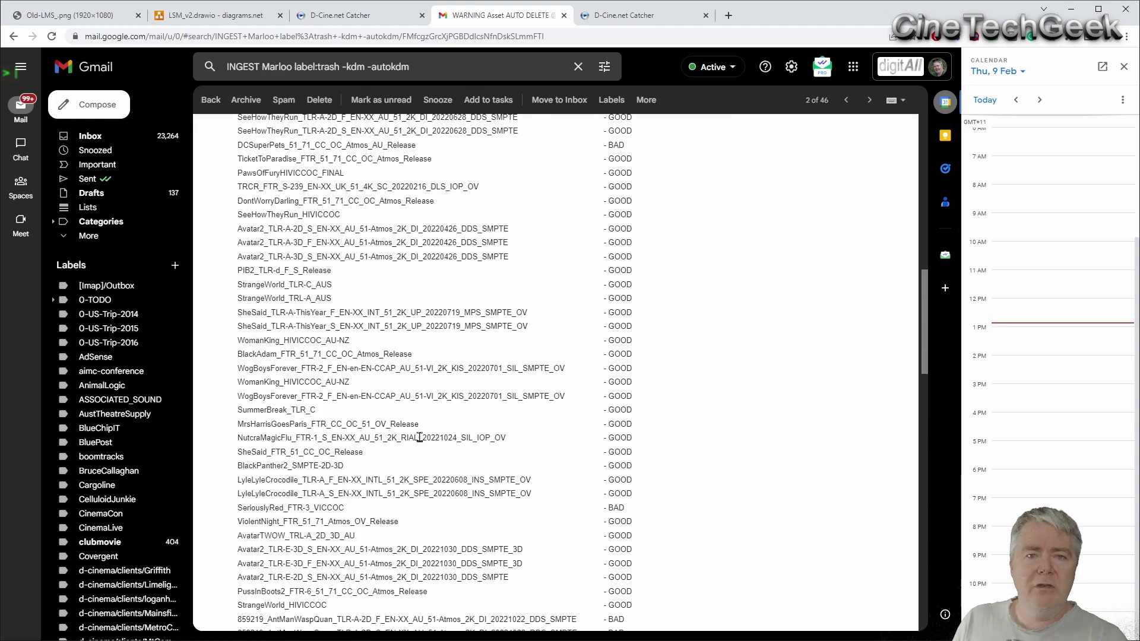
{"action": "scroll", "coordinate": [420, 438], "scroll_direction": "up", "scroll_amount": 15}
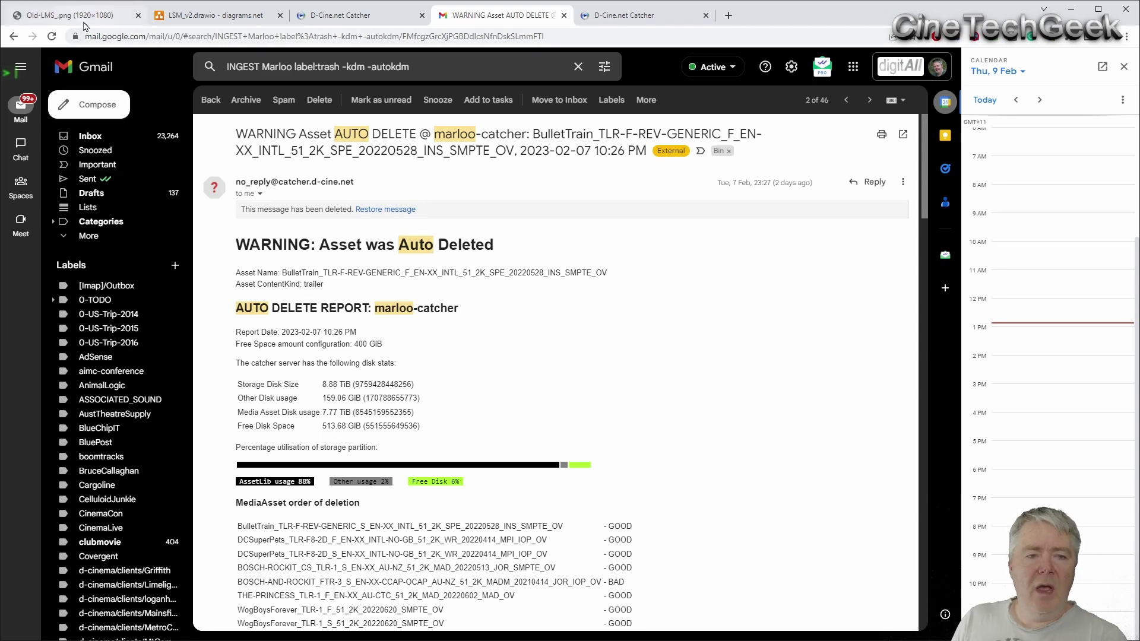
Step: Switch to D-Cine.net Catcher and protect the Black15sec_XSN_F-185_51_2K_20210729_IOP_OV media asset from auto-delete
{"action": "left_click", "coordinate": [291, 13]}
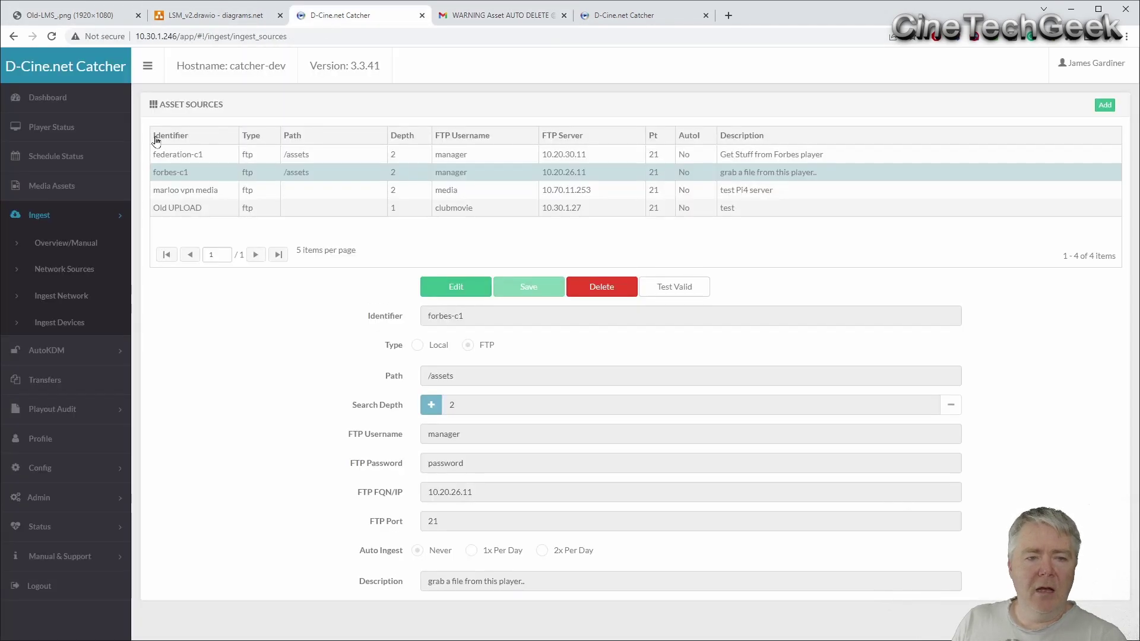
{"action": "left_click", "coordinate": [68, 186]}
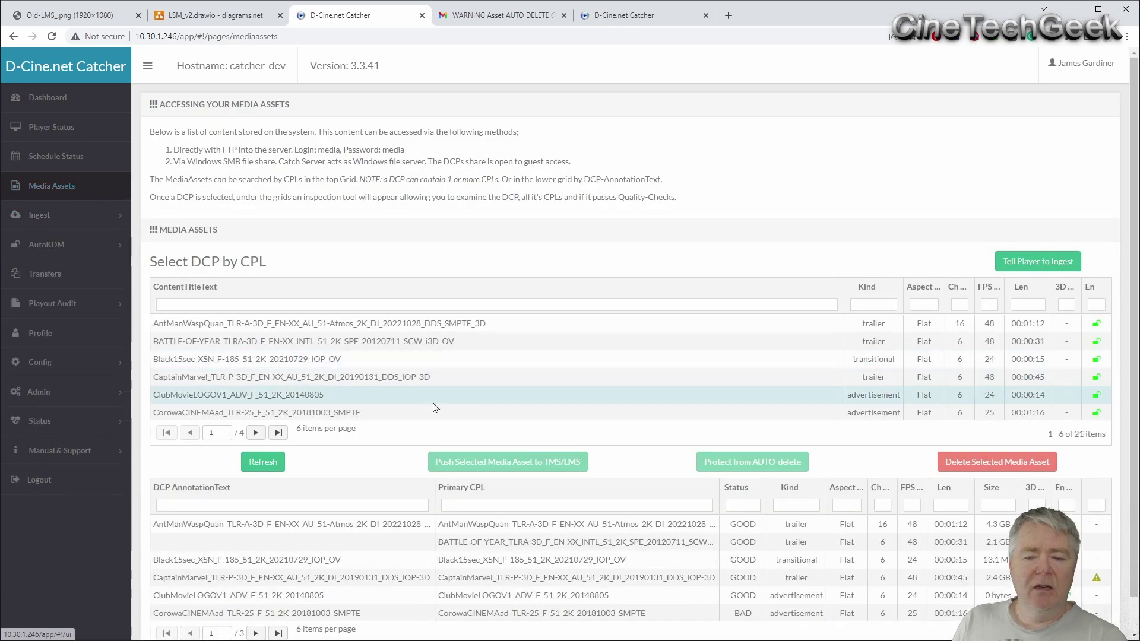
{"action": "left_click", "coordinate": [1077, 560]}
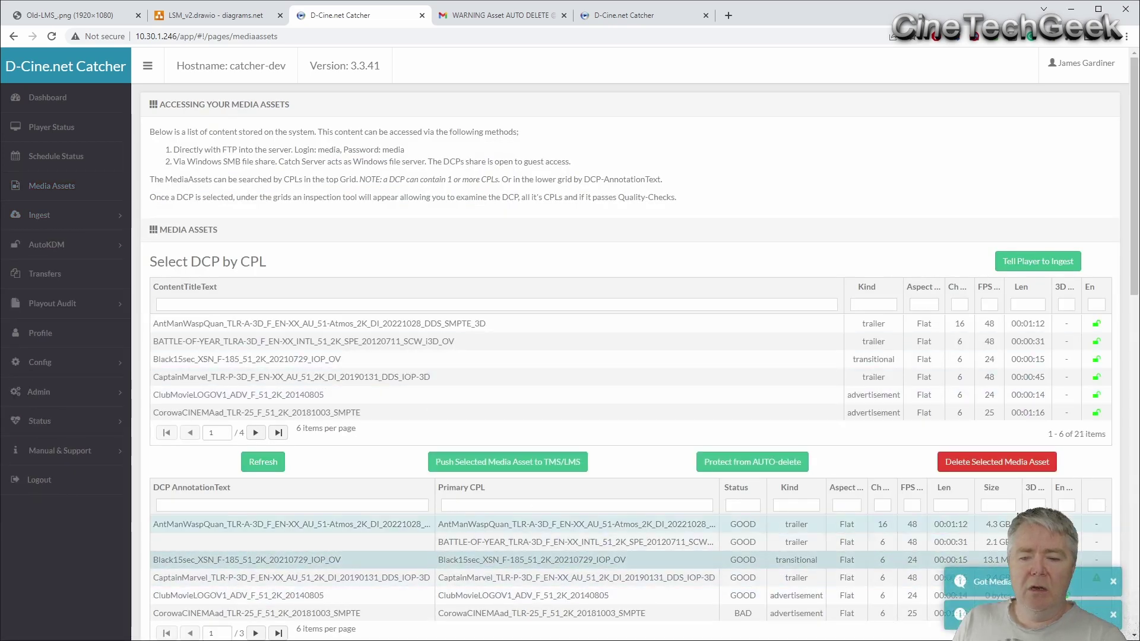
{"action": "left_click", "coordinate": [739, 463]}
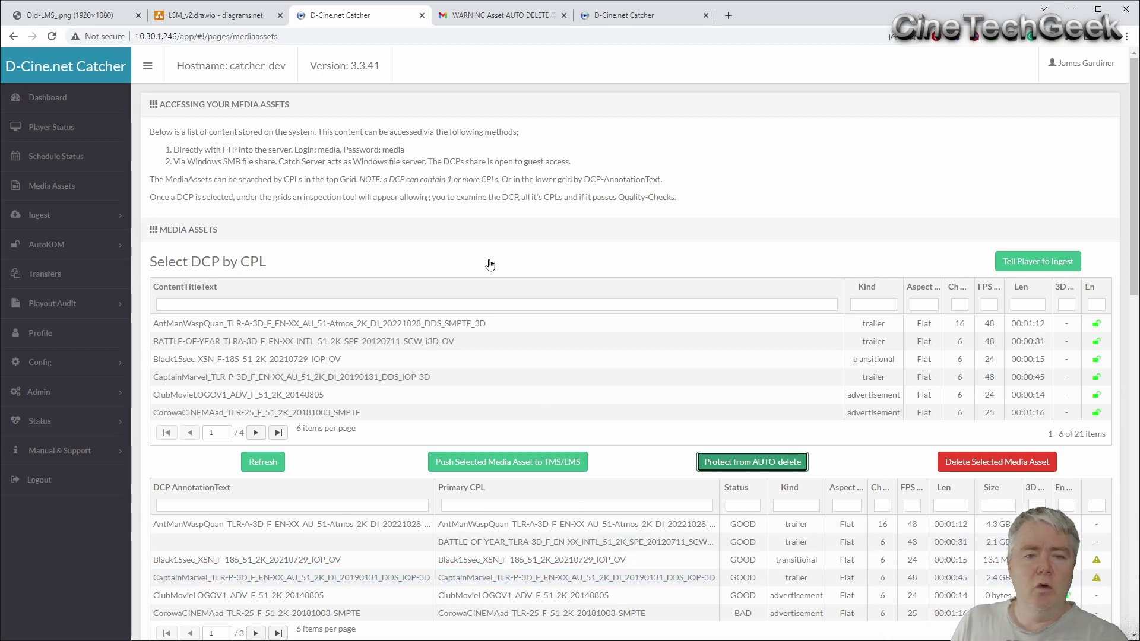
Step: Switch to Gmail, review the MyFairyTroublM trailer ingest e-mail and return to the list of notification messages
{"action": "left_click", "coordinate": [476, 15]}
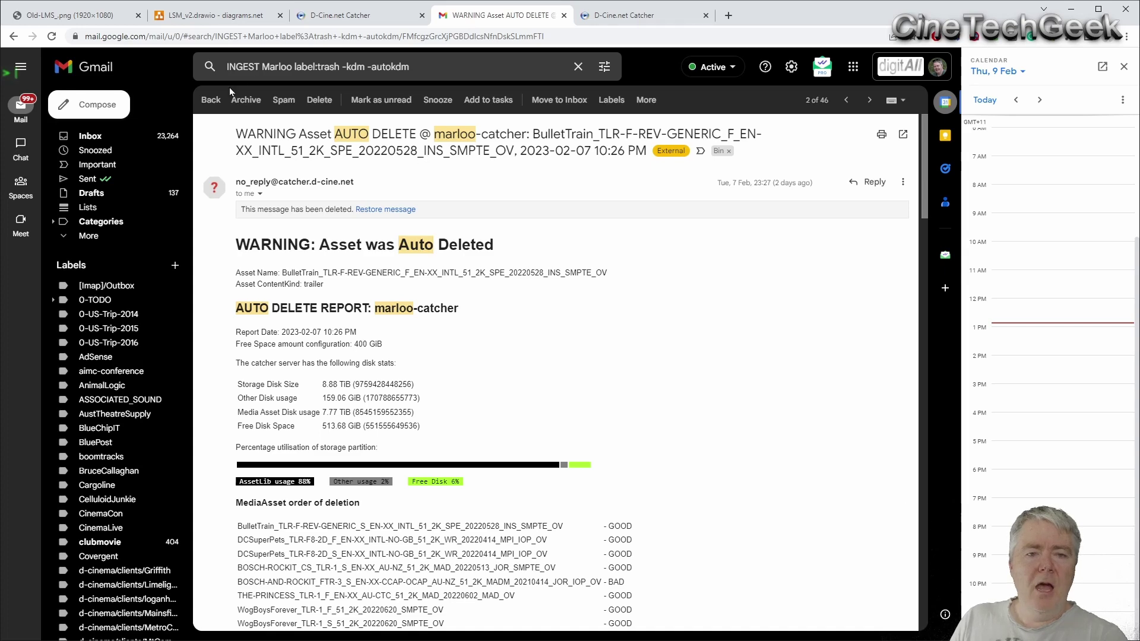
{"action": "left_click", "coordinate": [212, 99]}
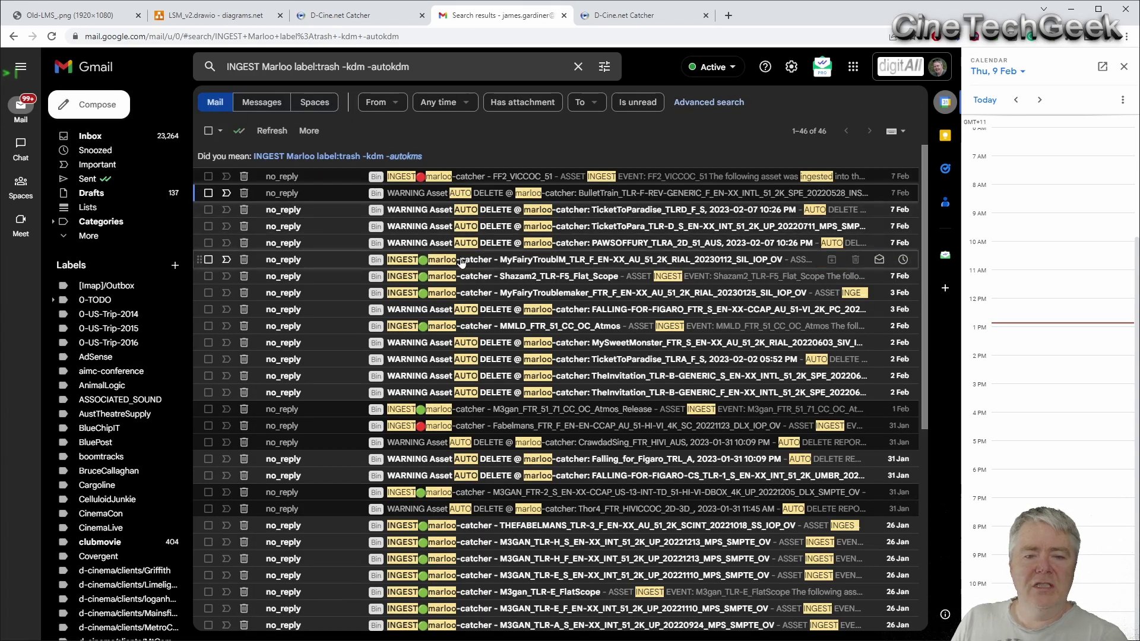
{"action": "left_click", "coordinate": [477, 262]}
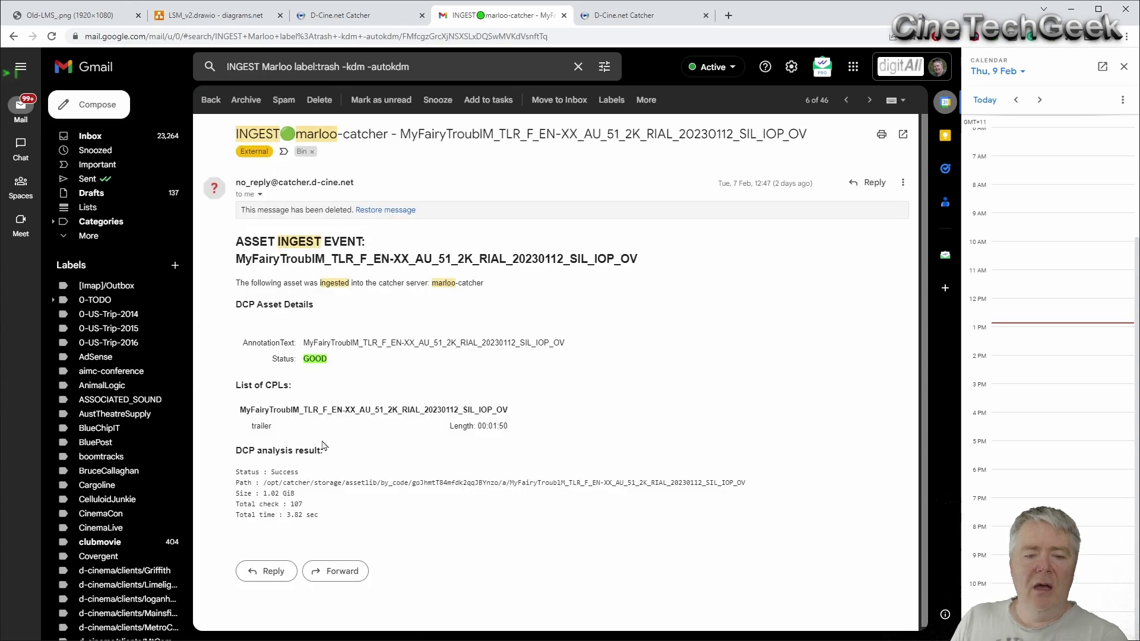
{"action": "left_click", "coordinate": [212, 100]}
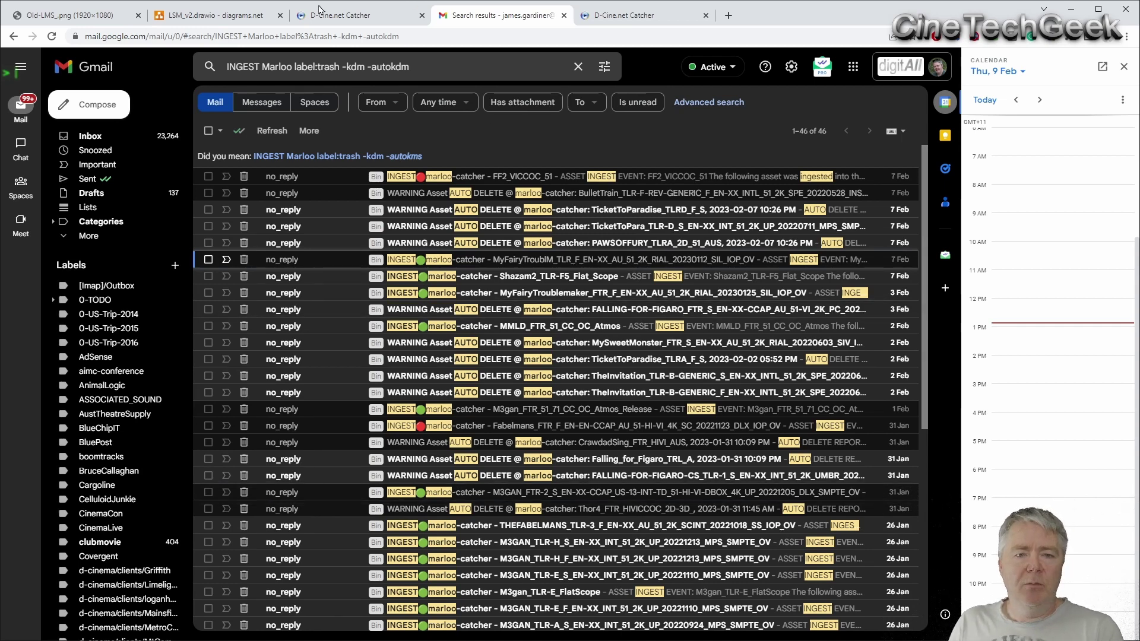
{"action": "left_click", "coordinate": [329, 26]}
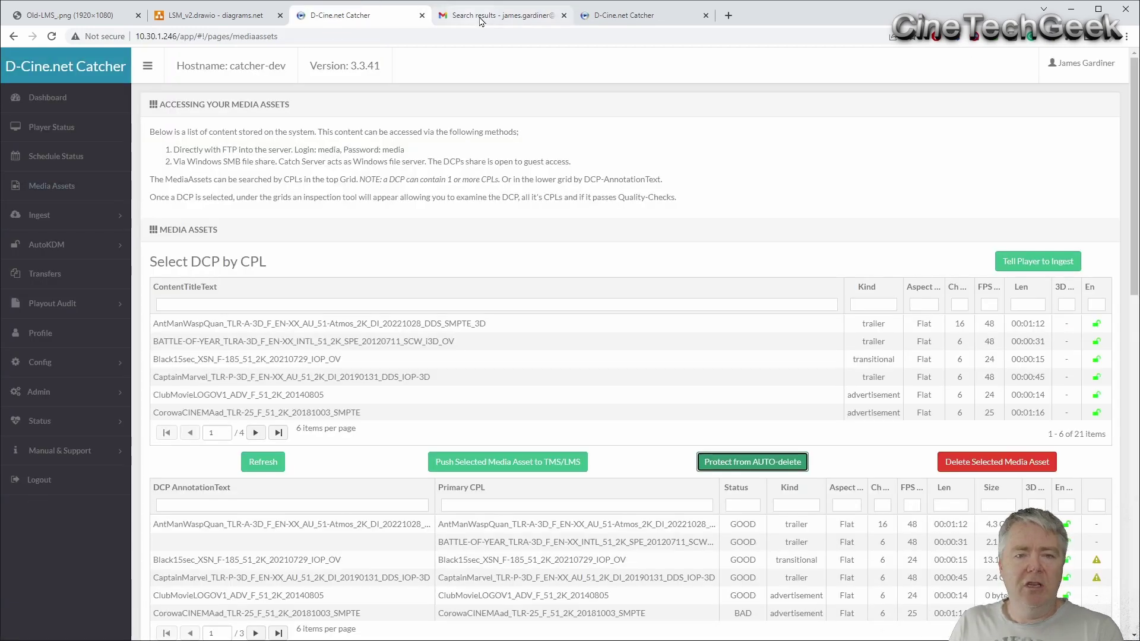
{"action": "left_click", "coordinate": [498, 19]}
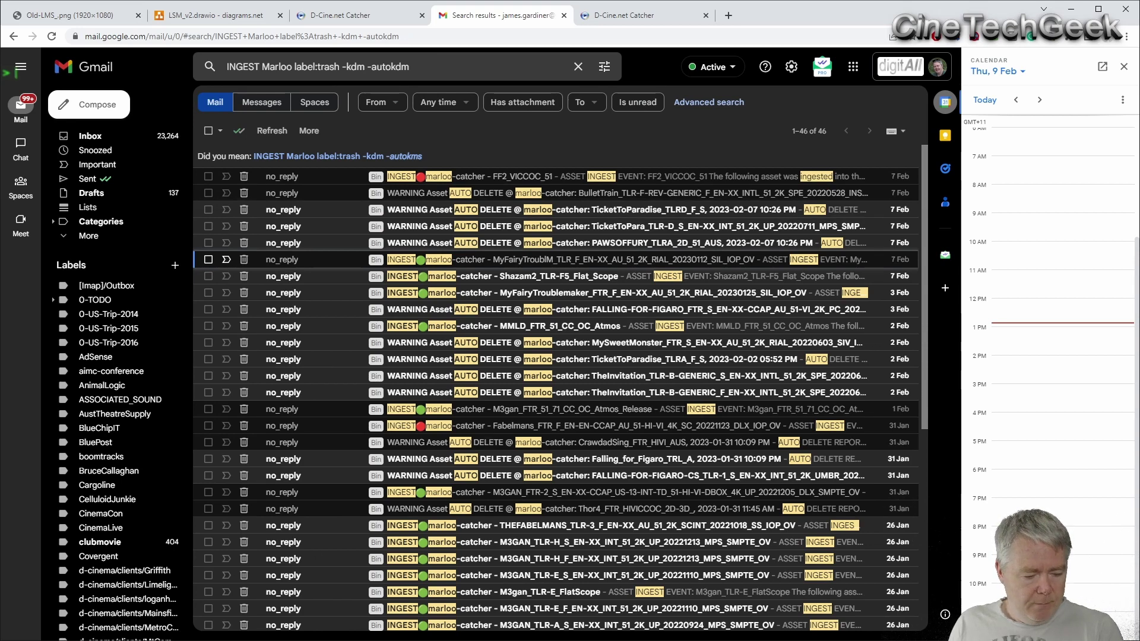
Step: Switch to FileZilla and look through the catcher server's advertisement and all folders, returning to the remote root
{"action": "key", "text": "alt+Tab"}
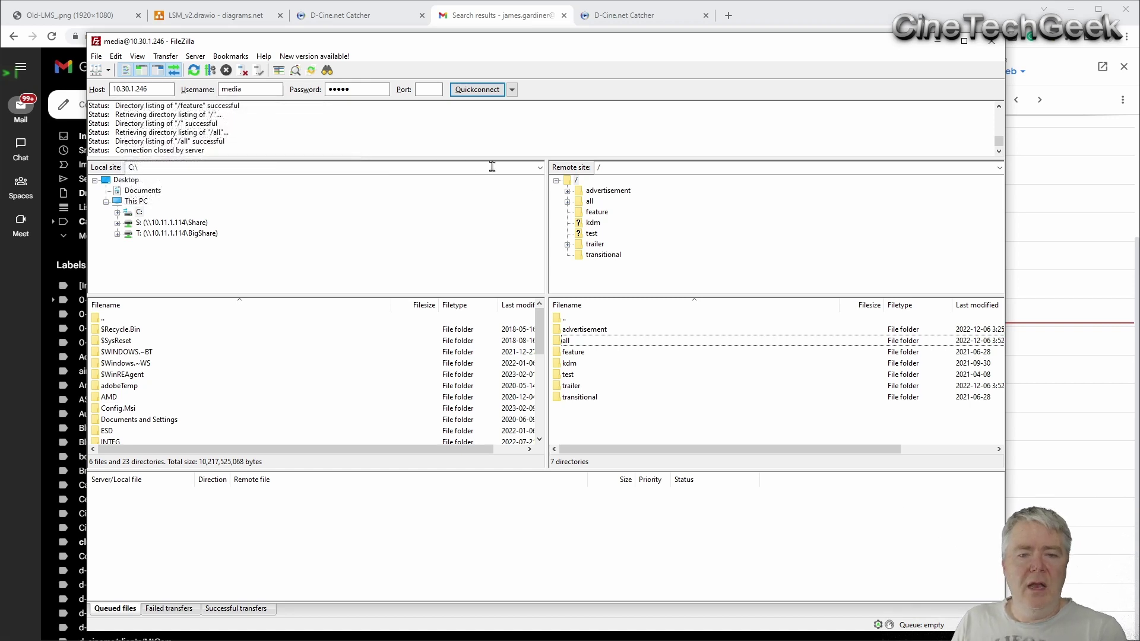
{"action": "left_click", "coordinate": [590, 320]}
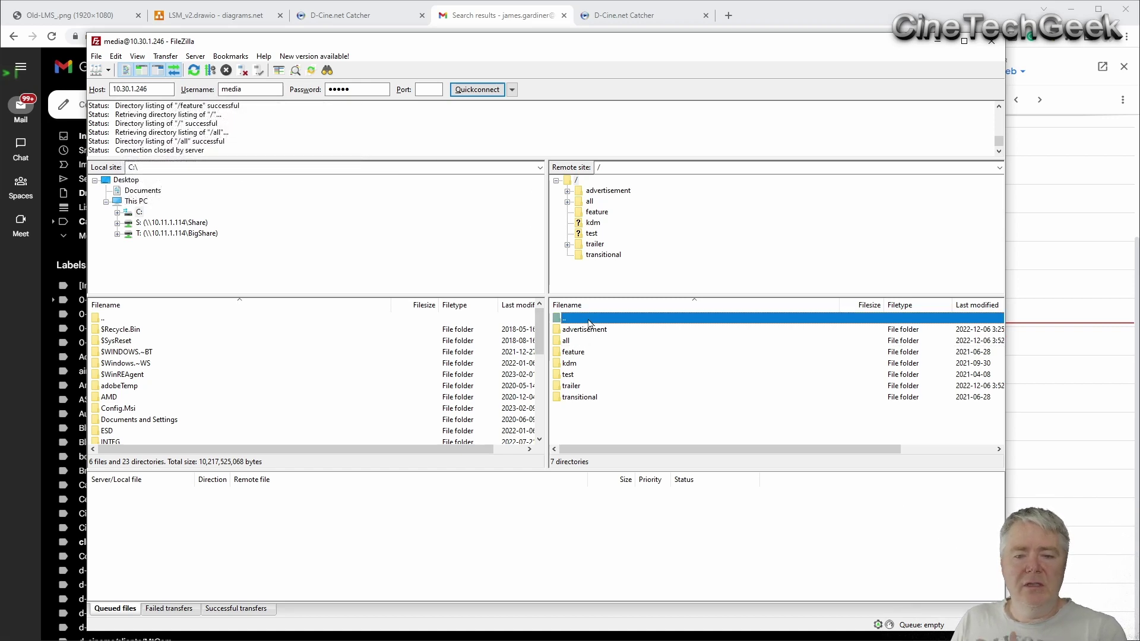
{"action": "double_click", "coordinate": [590, 333]}
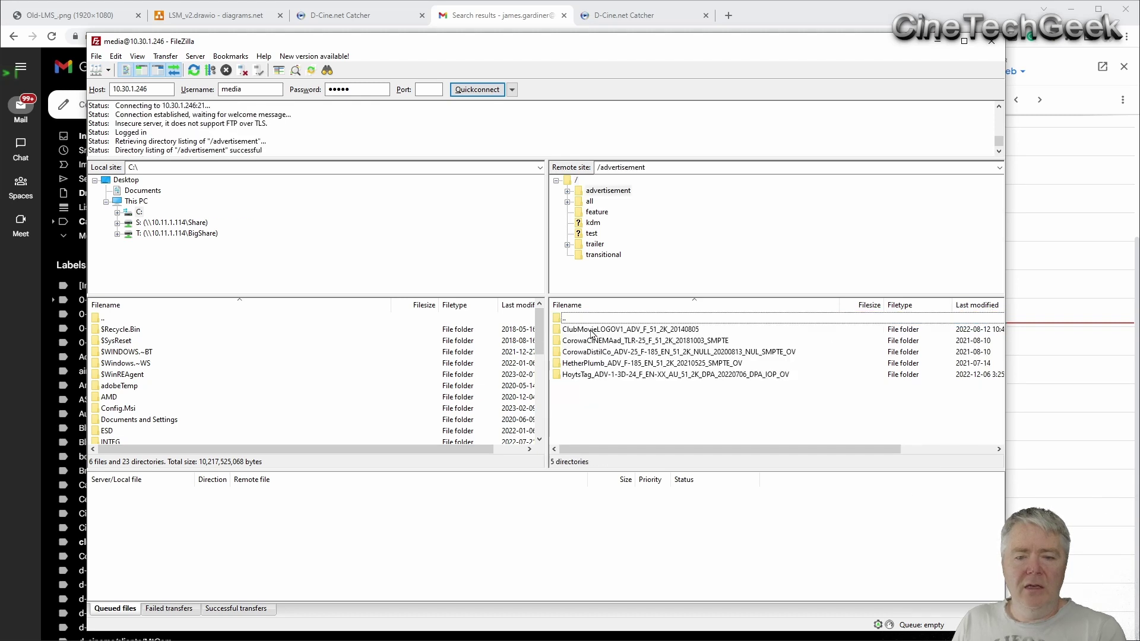
{"action": "double_click", "coordinate": [575, 320]}
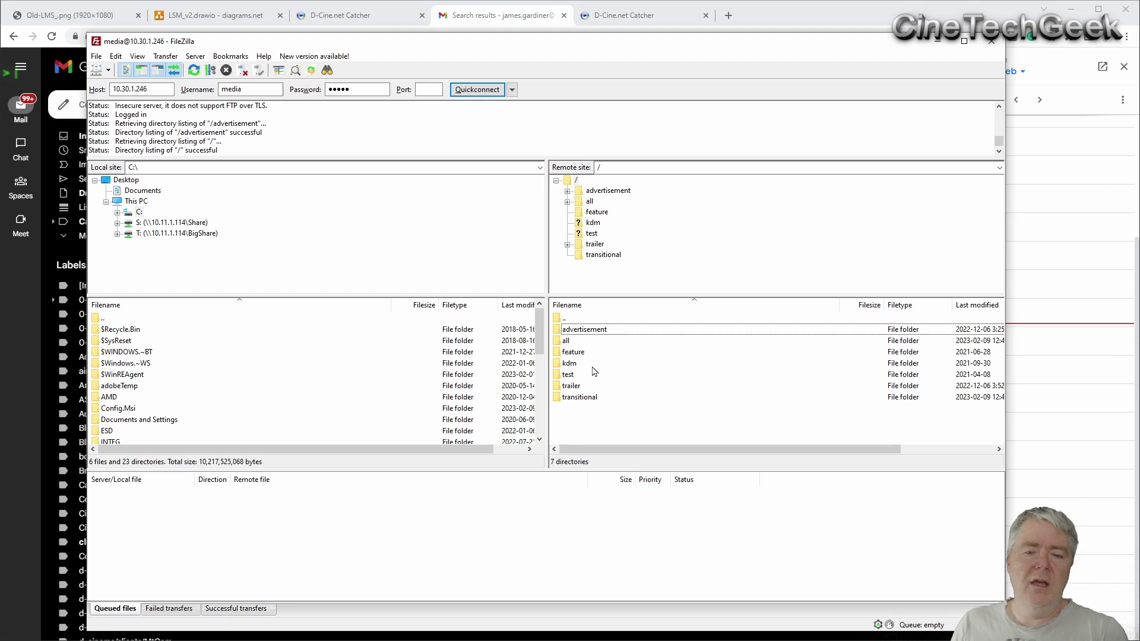
{"action": "double_click", "coordinate": [567, 342]}
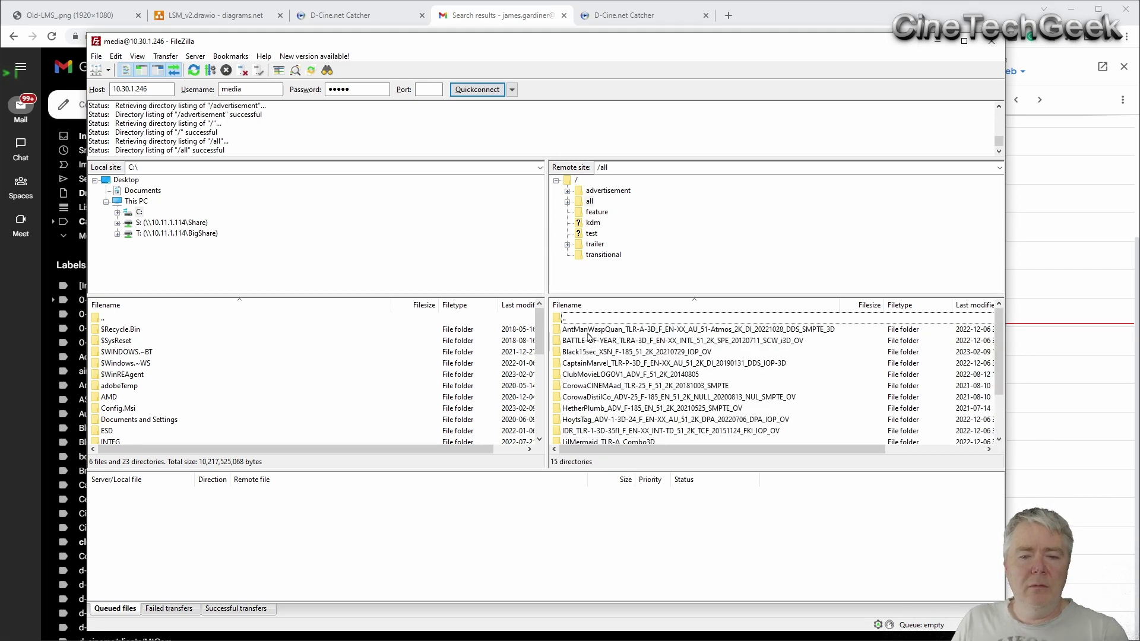
{"action": "double_click", "coordinate": [585, 320]}
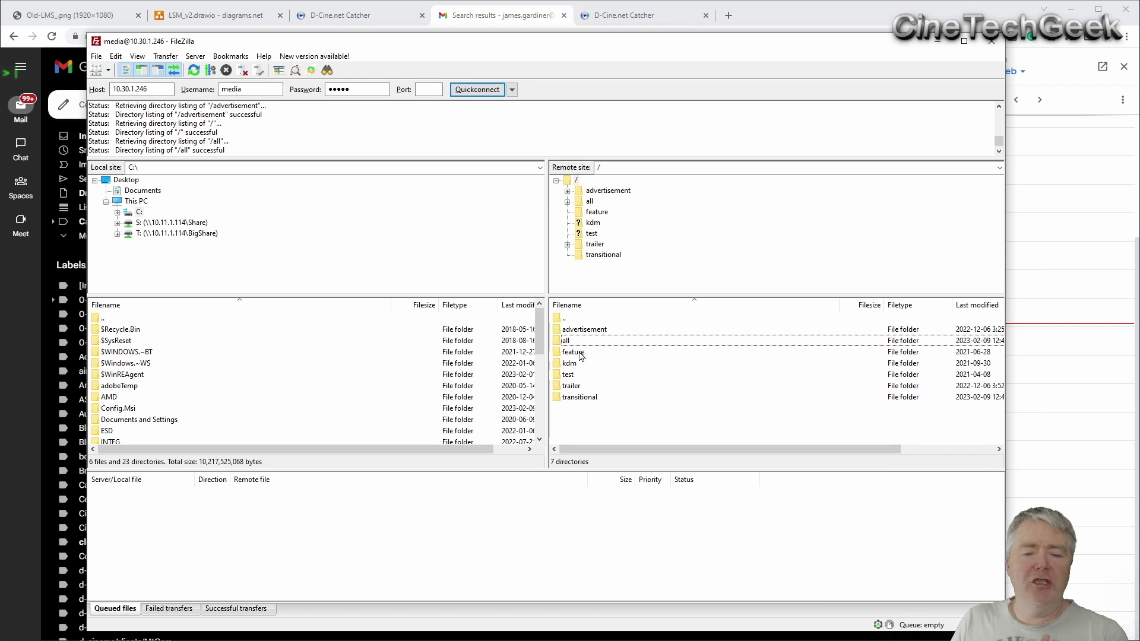
Step: Look into the remote advertisement, feature and transitional folders in turn, returning to the root folder after each
{"action": "double_click", "coordinate": [573, 331]}
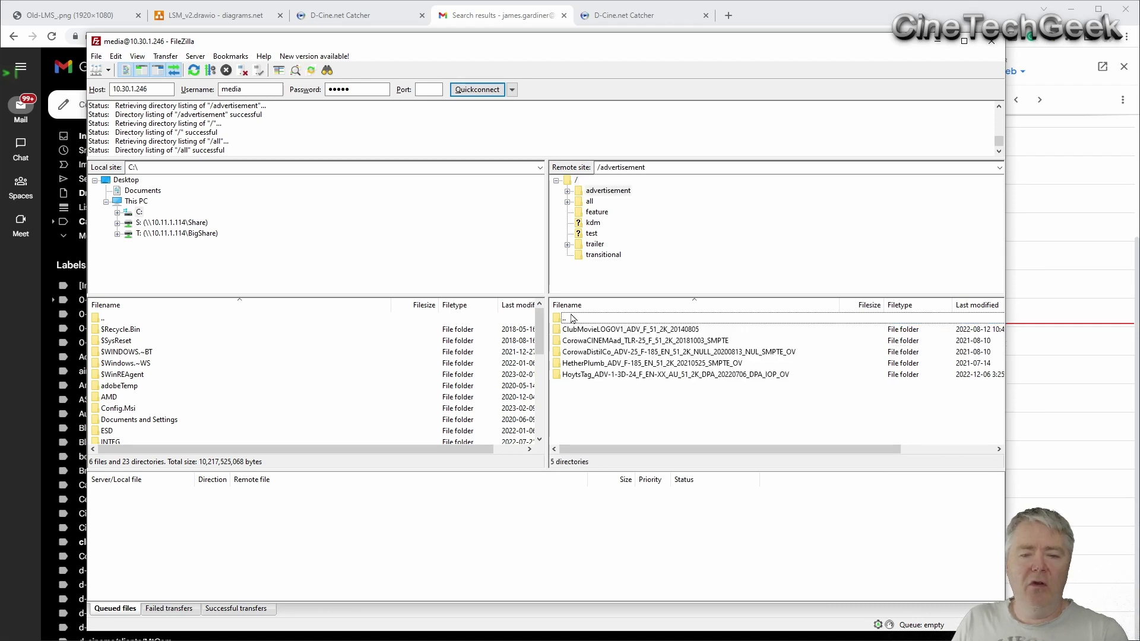
{"action": "double_click", "coordinate": [573, 319]}
{"action": "double_click", "coordinate": [581, 354]}
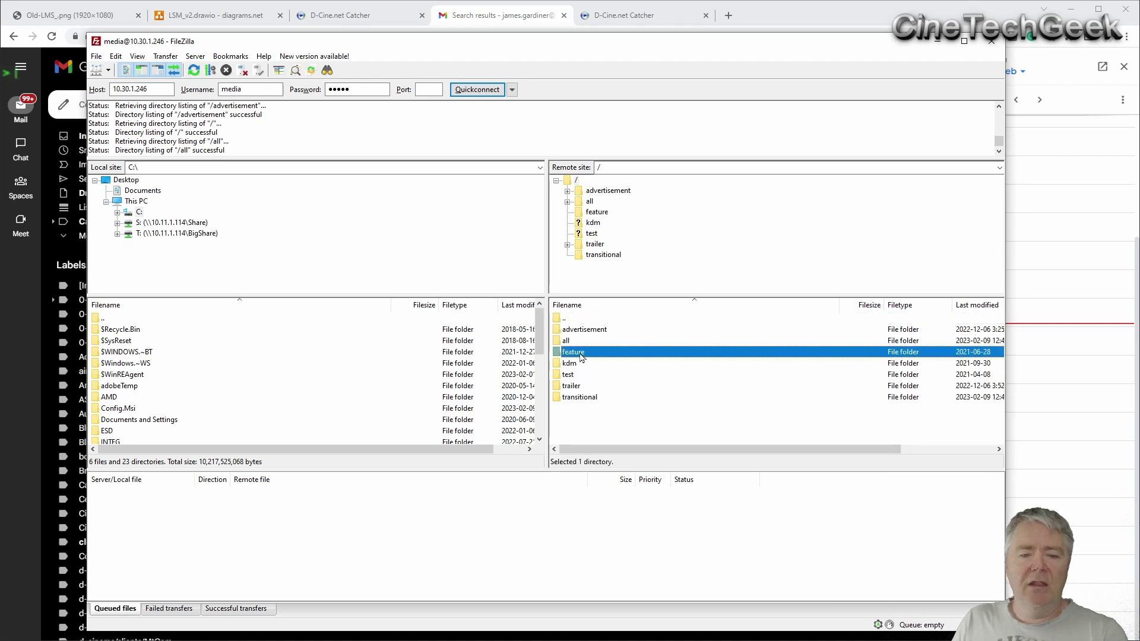
{"action": "double_click", "coordinate": [567, 319]}
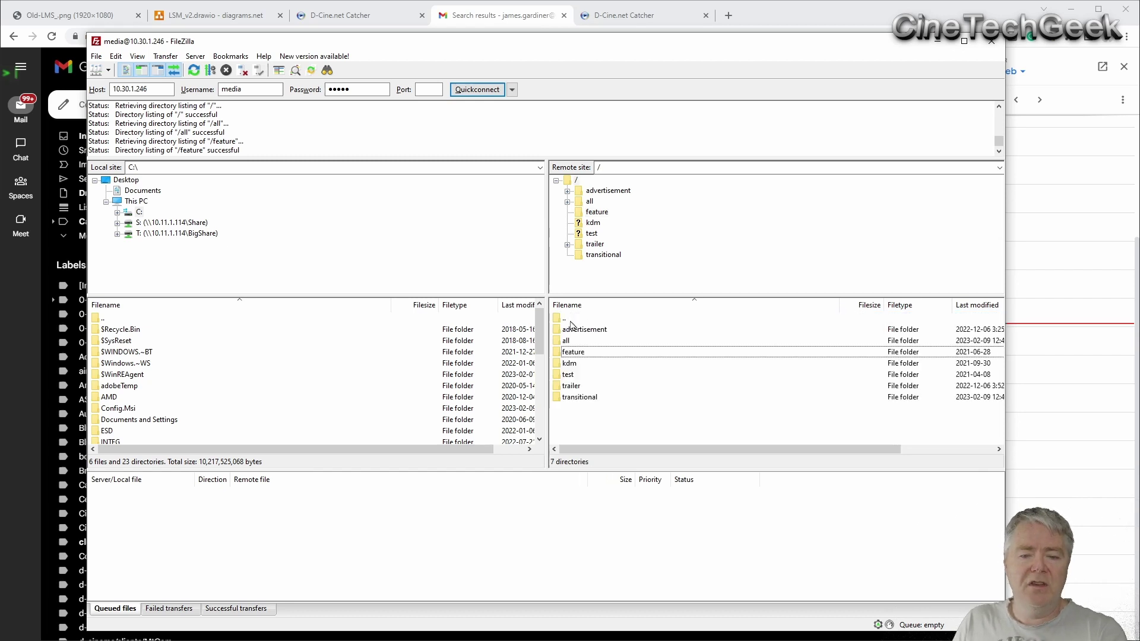
{"action": "double_click", "coordinate": [576, 396]}
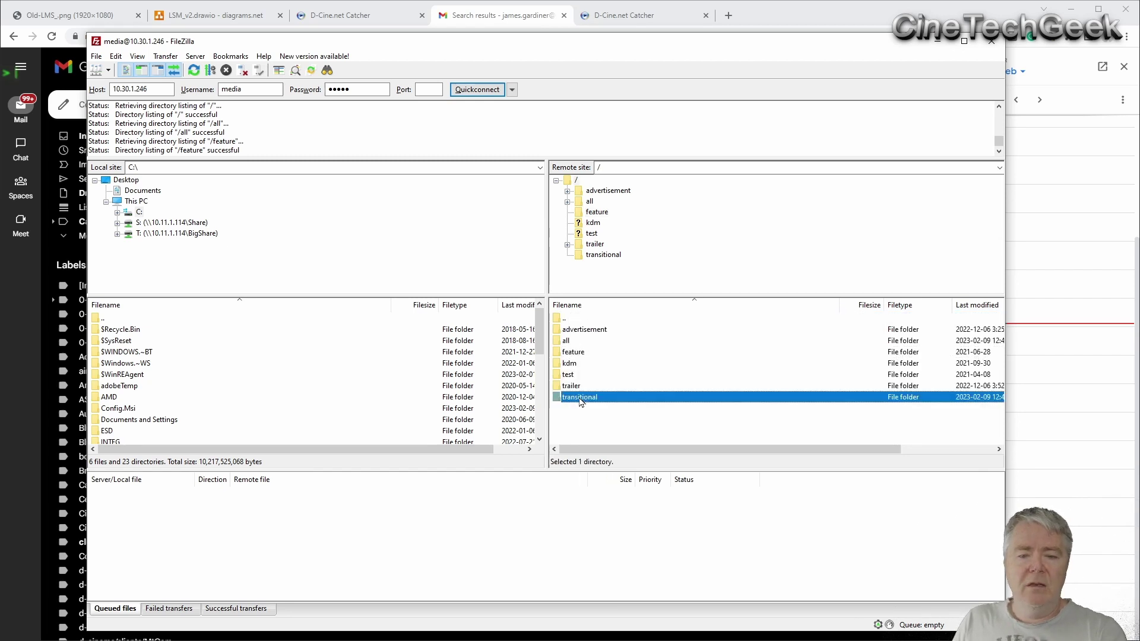
{"action": "double_click", "coordinate": [574, 319]}
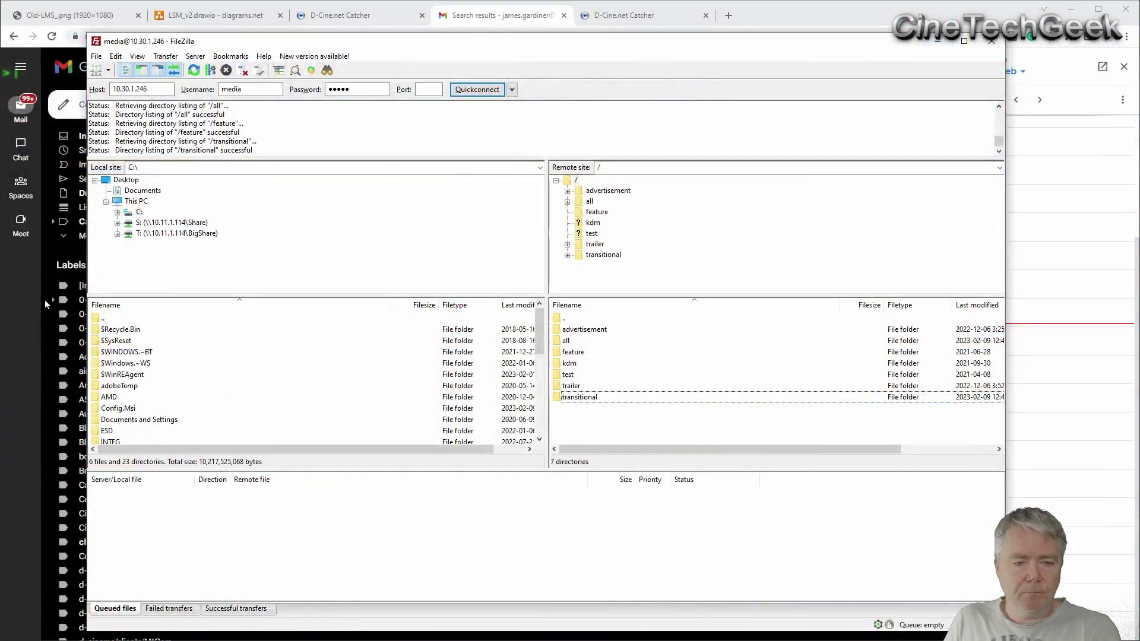
Step: Switch back to D-Cine.net Catcher in the browser and view the pages offered under AutoKDM
{"action": "left_click", "coordinate": [17, 314]}
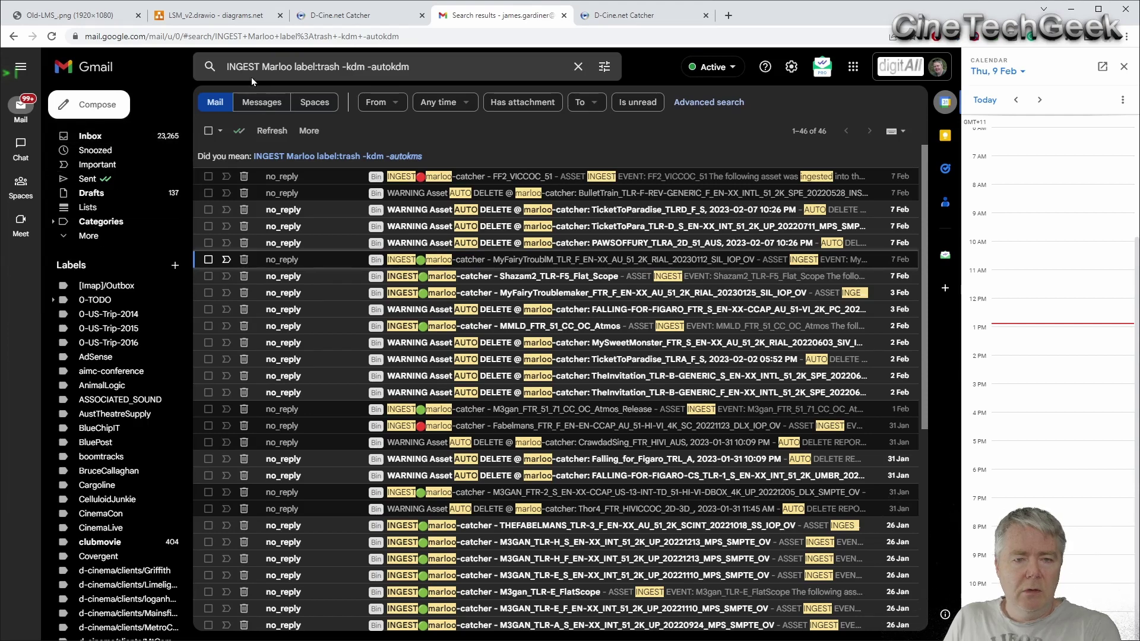
{"action": "left_click", "coordinate": [328, 13]}
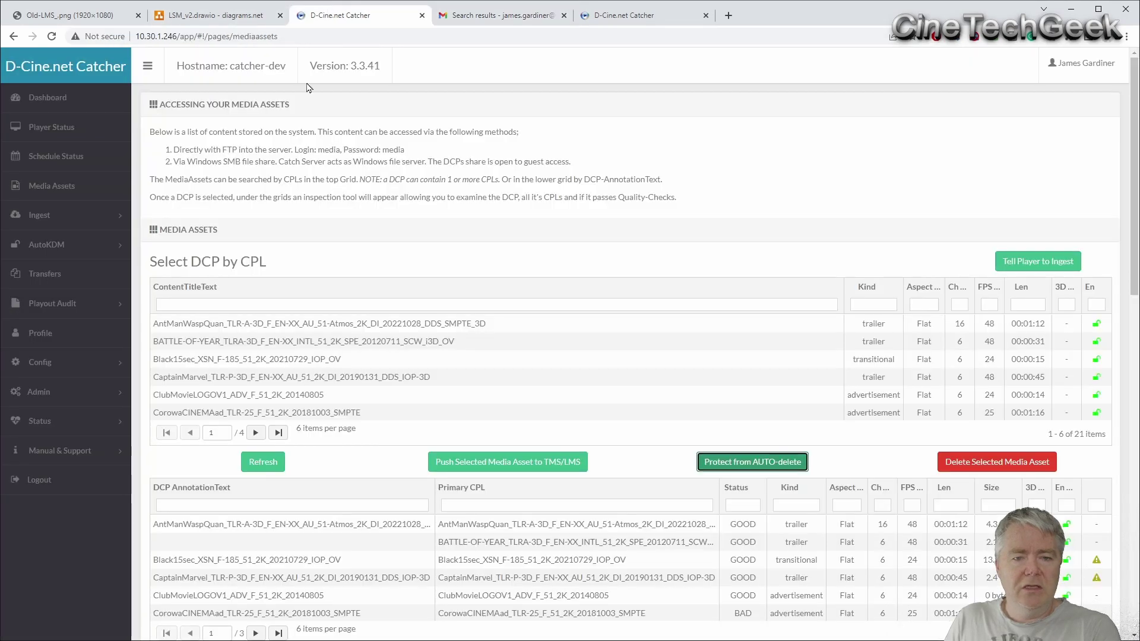
{"action": "left_click", "coordinate": [107, 246]}
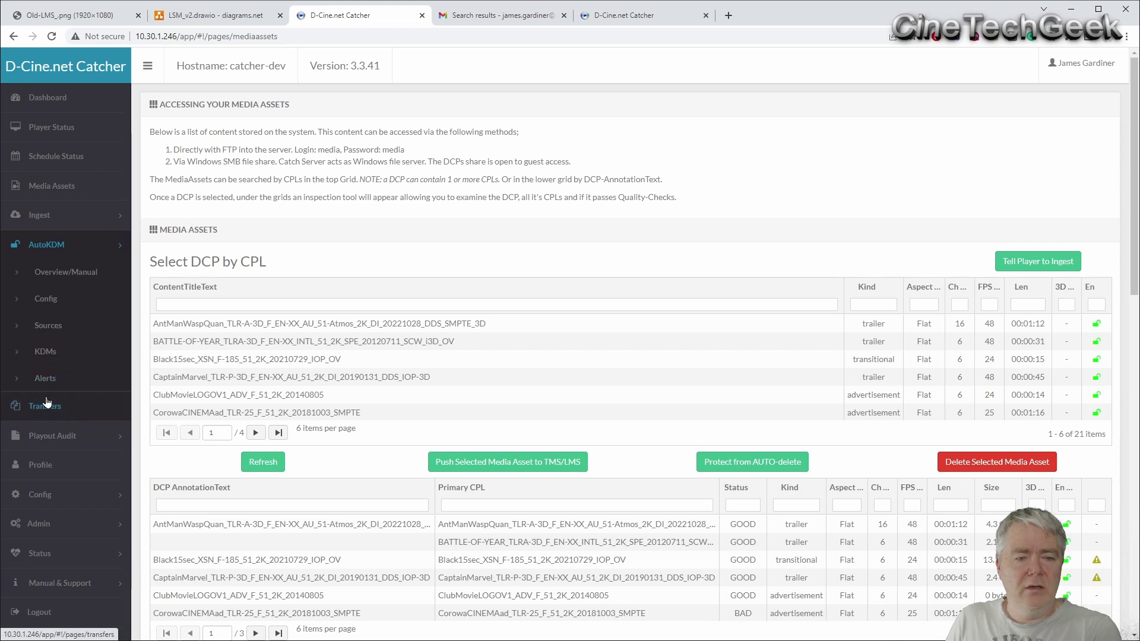
{"action": "left_click", "coordinate": [112, 240]}
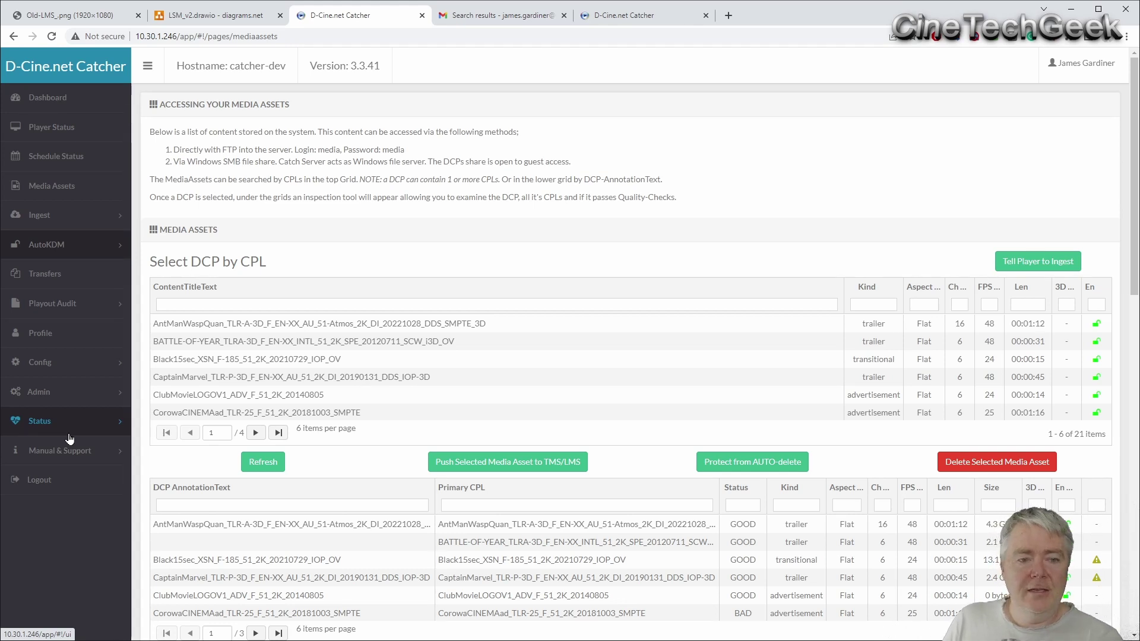
{"action": "left_click", "coordinate": [376, 395]}
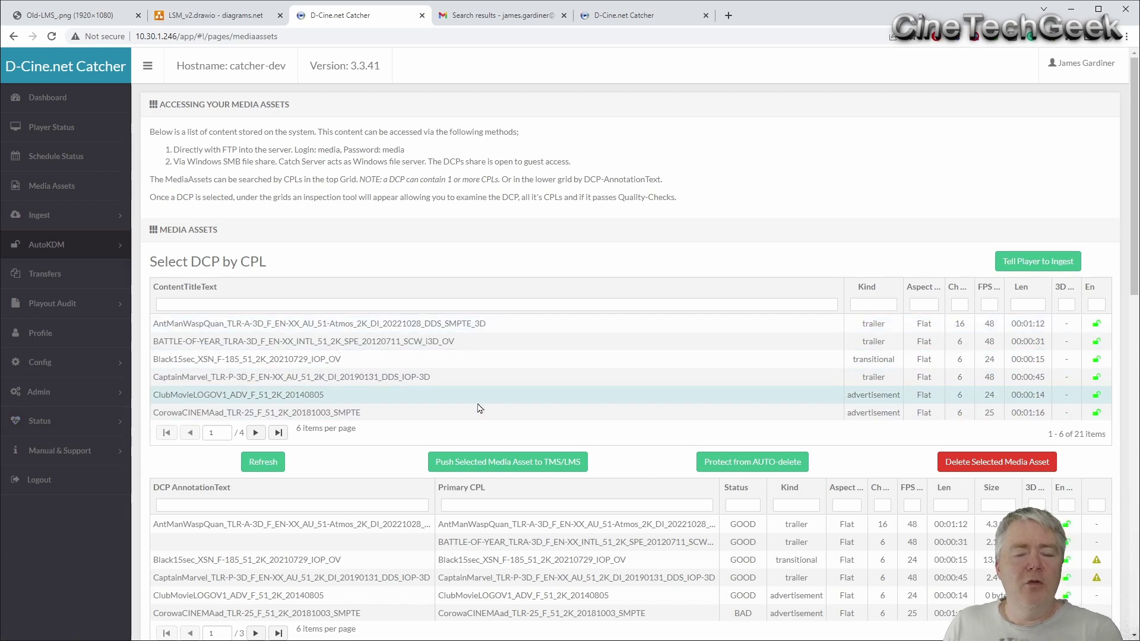